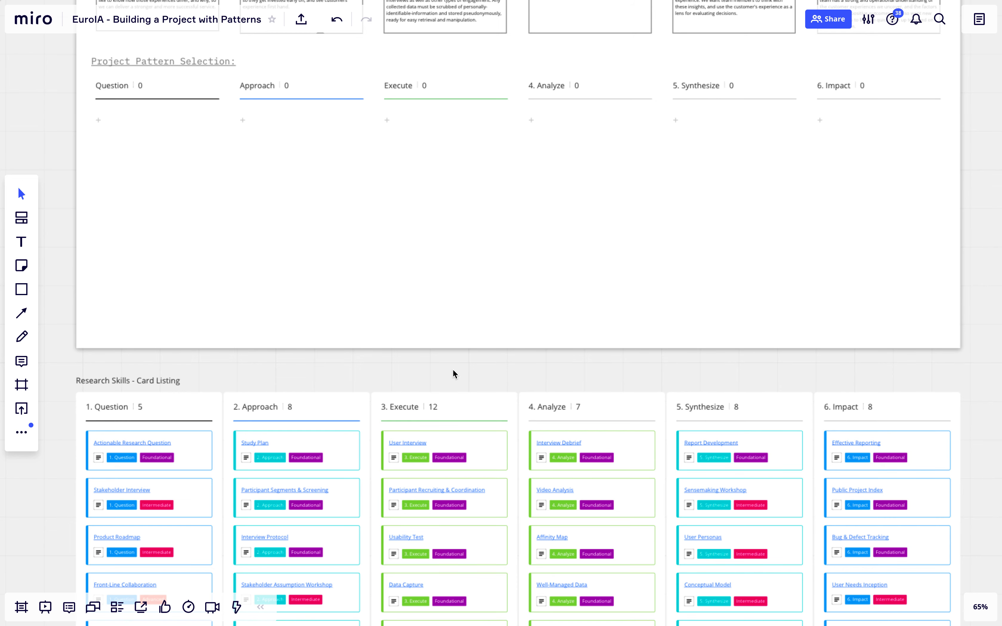
Step: Move the Actionable Research Question, Product Roadmap and Stakeholder Interview cards from the card listing into the project's Question column
{"action": "left_click_drag", "start_coordinate": [453, 368], "coordinate": [436, 232]}
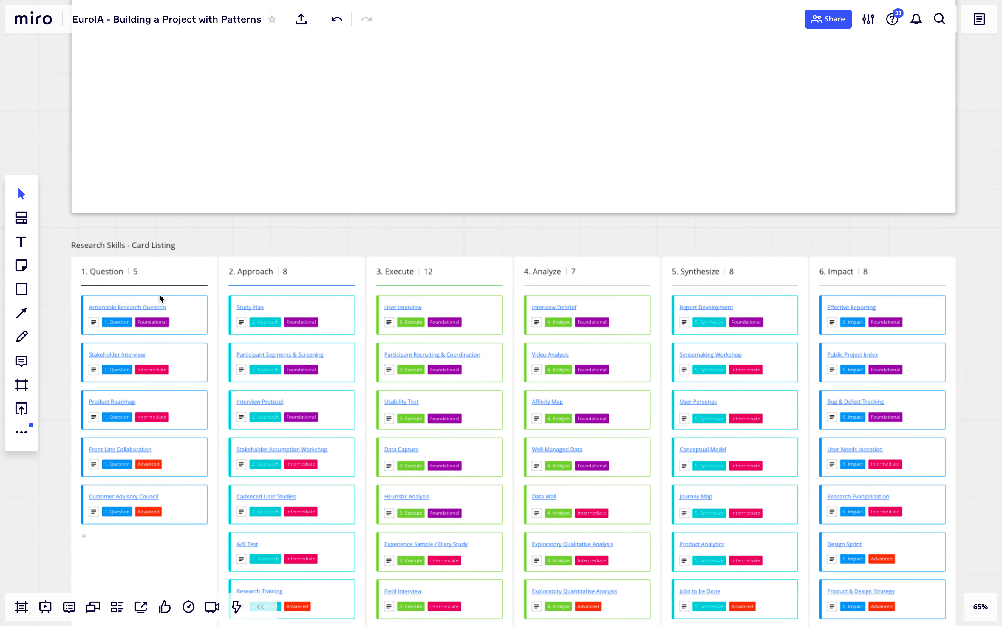
{"action": "left_click_drag", "start_coordinate": [224, 231], "coordinate": [222, 323]}
{"action": "left_click_drag", "start_coordinate": [235, 239], "coordinate": [233, 323]}
{"action": "left_click_drag", "start_coordinate": [148, 393], "coordinate": [161, 65]}
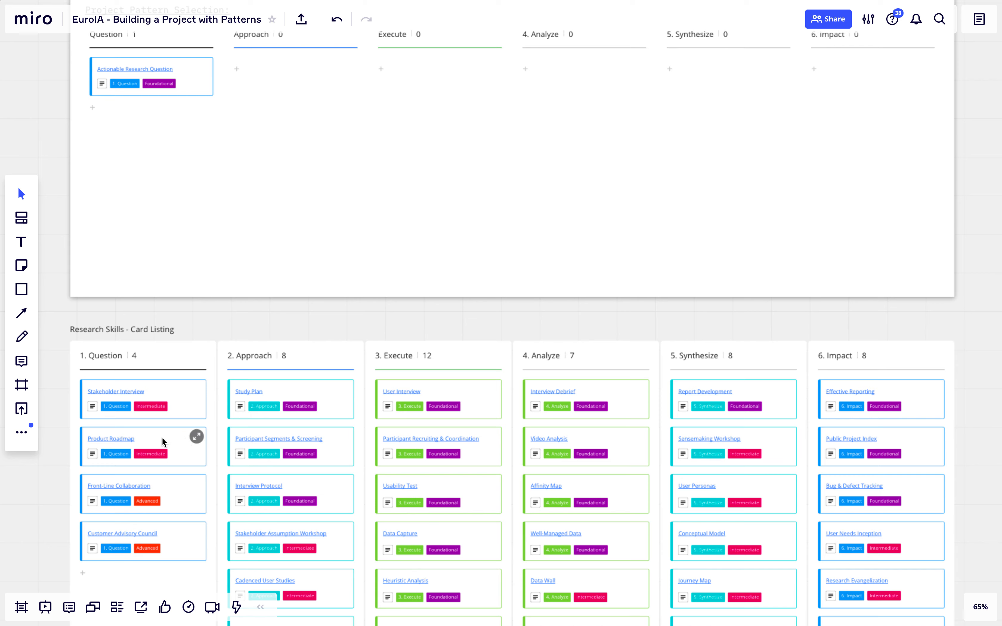
{"action": "left_click_drag", "start_coordinate": [165, 439], "coordinate": [173, 119]}
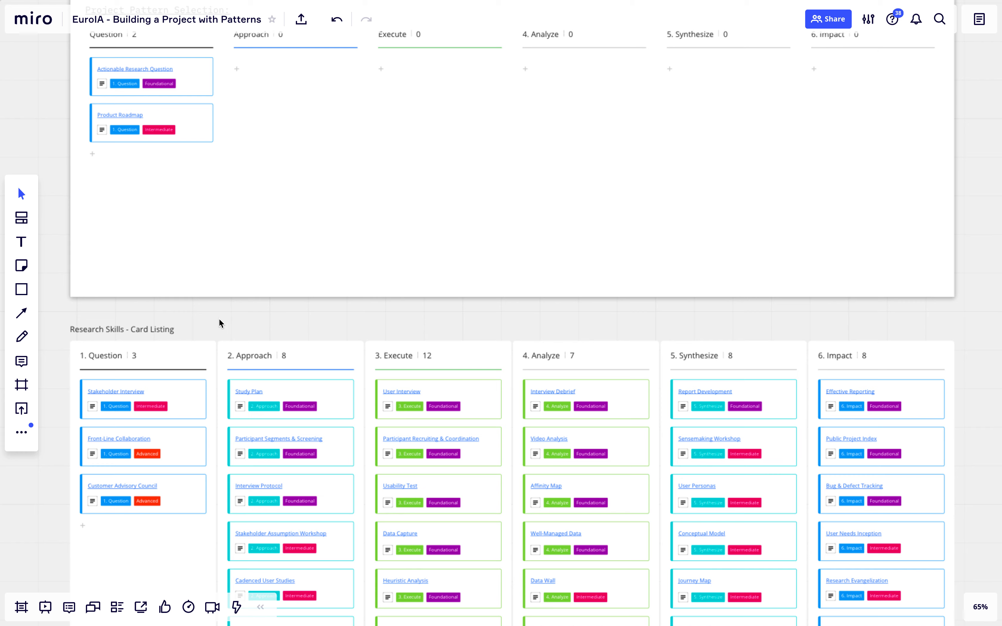
{"action": "left_click_drag", "start_coordinate": [182, 400], "coordinate": [186, 174]}
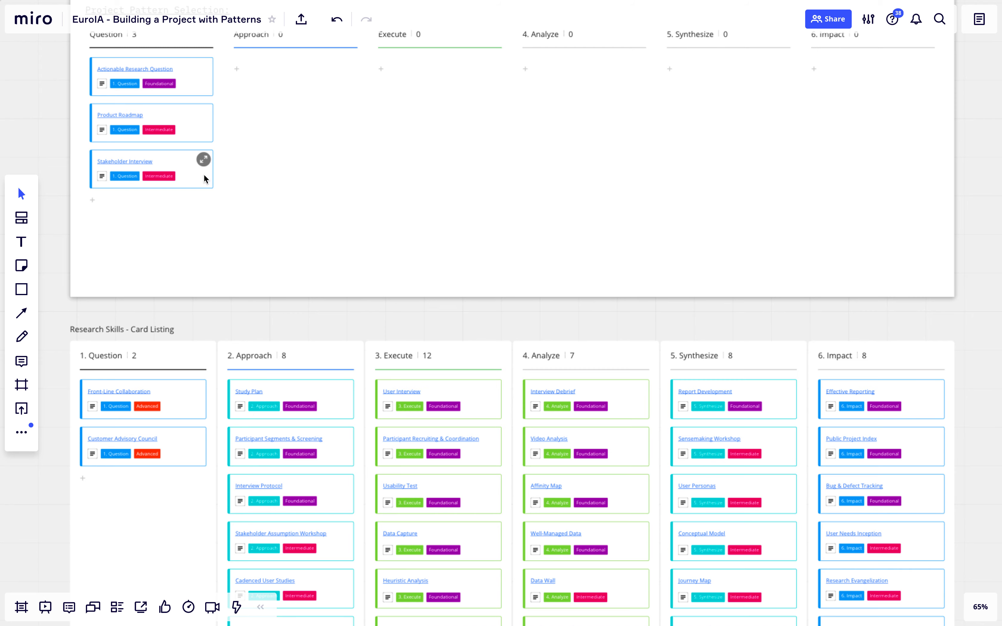
Step: Move the Study Plan, Participant Segments & Screening and Interview Protocol cards into the project's Approach column, and User Interview into Execute
{"action": "left_click_drag", "start_coordinate": [379, 309], "coordinate": [322, 378]}
{"action": "key", "text": "ctrl+z"}
{"action": "left_click_drag", "start_coordinate": [301, 465], "coordinate": [305, 142]}
{"action": "left_click_drag", "start_coordinate": [323, 470], "coordinate": [330, 206]}
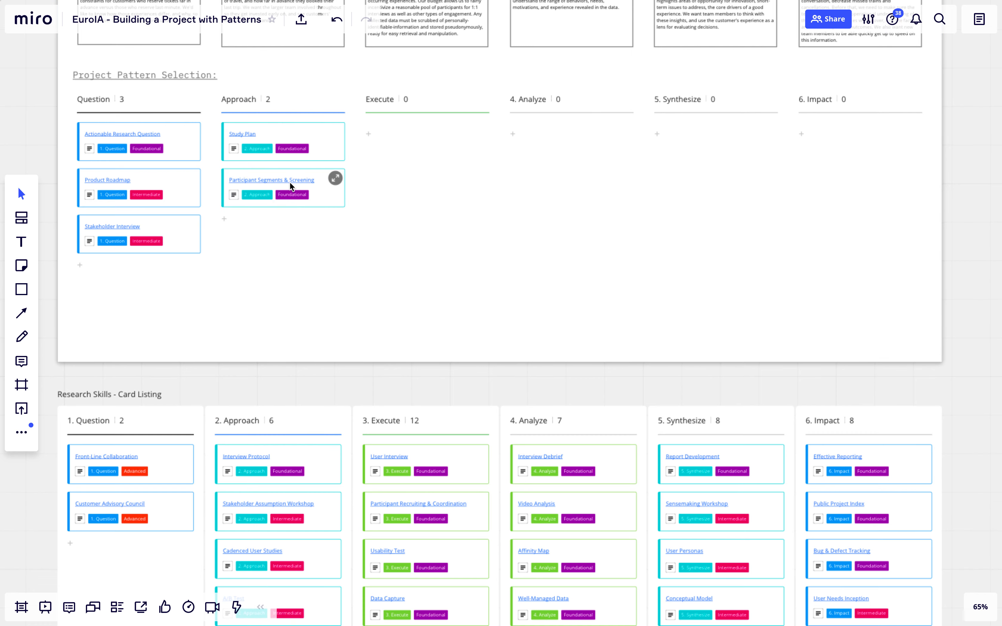
{"action": "scroll", "coordinate": [289, 184], "scroll_direction": "up", "scroll_amount": 3}
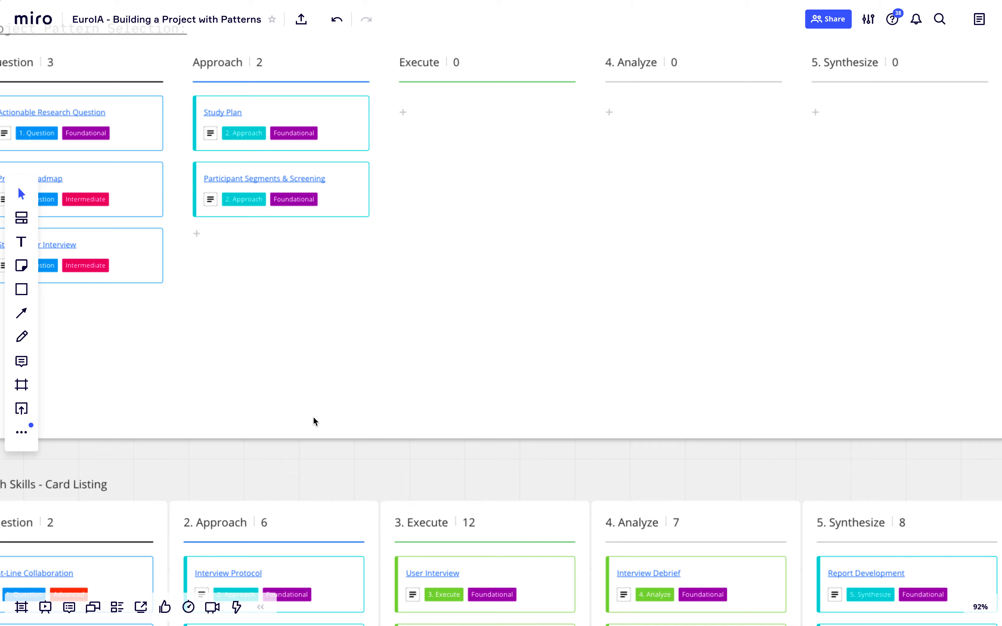
{"action": "scroll", "coordinate": [324, 458], "scroll_direction": "down", "scroll_amount": 2}
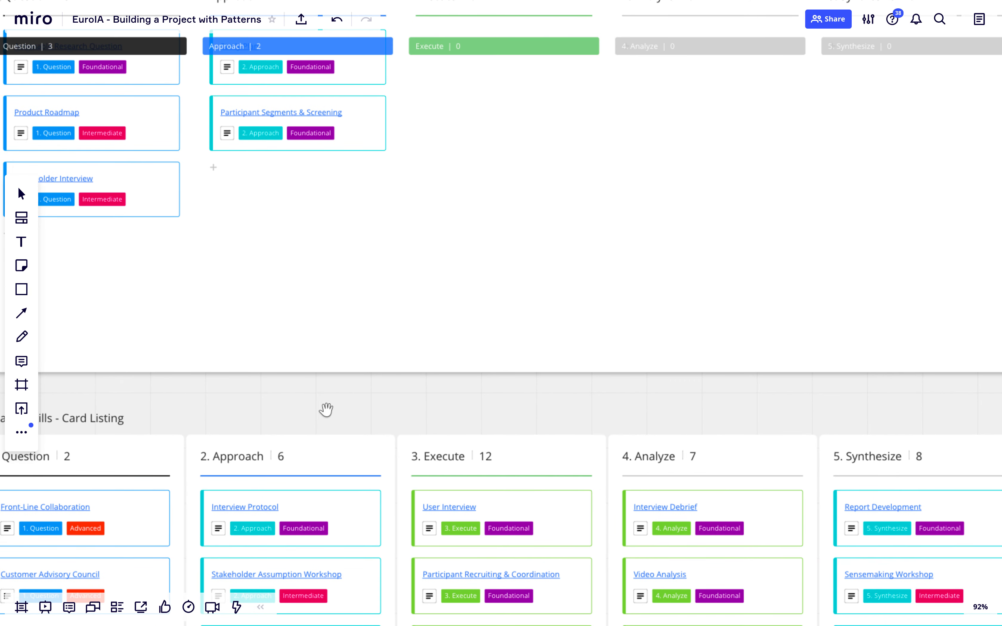
{"action": "left_click_drag", "start_coordinate": [334, 516], "coordinate": [340, 187]}
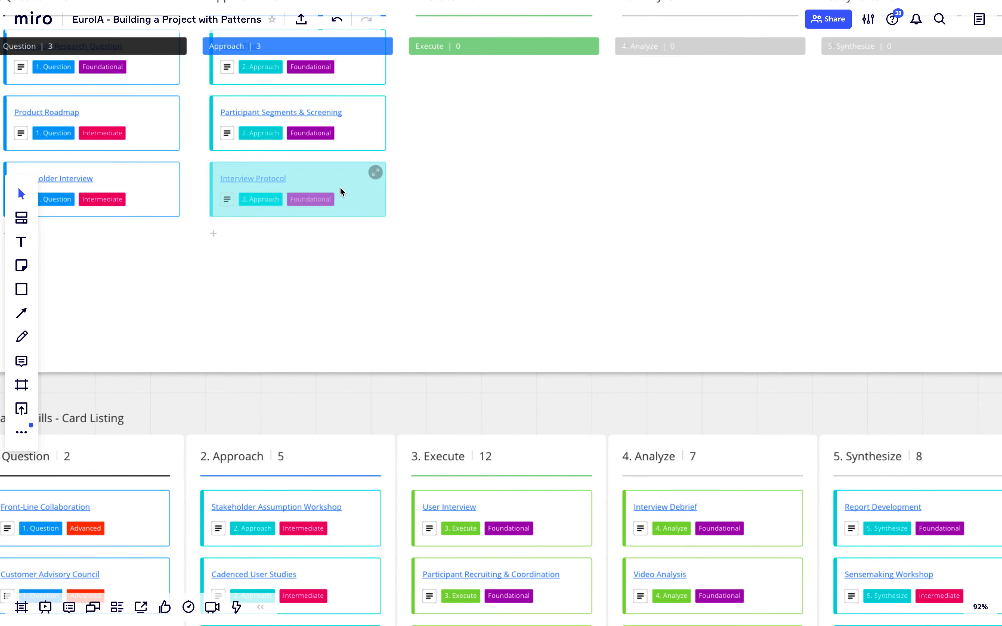
{"action": "left_click_drag", "start_coordinate": [528, 492], "coordinate": [516, 71]}
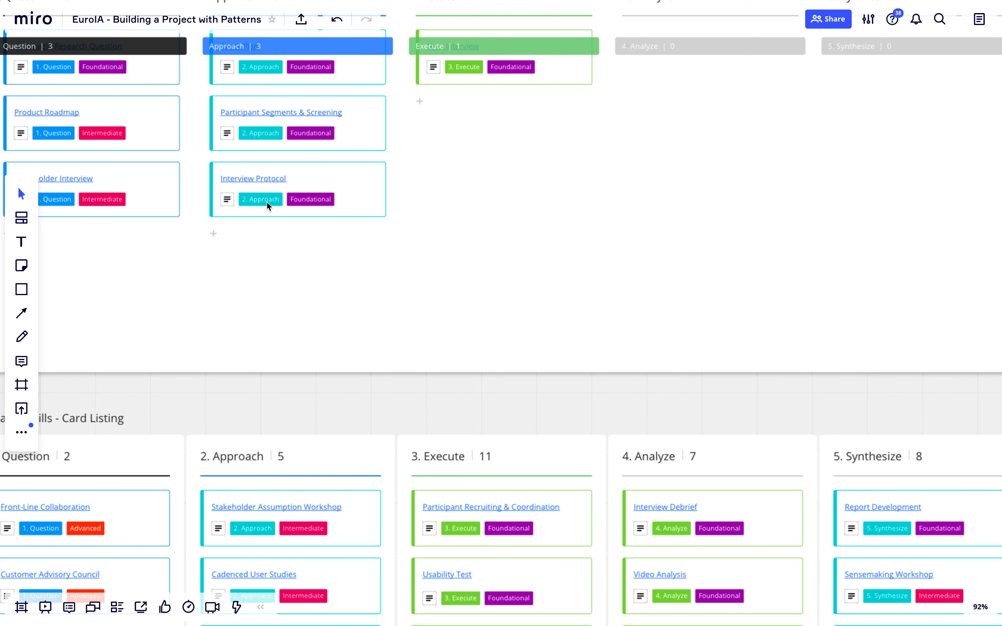
Step: Open the details of the Stakeholder Assumption Workshop card in the card listing, read its description and close it
{"action": "left_click_drag", "start_coordinate": [369, 418], "coordinate": [385, 308]}
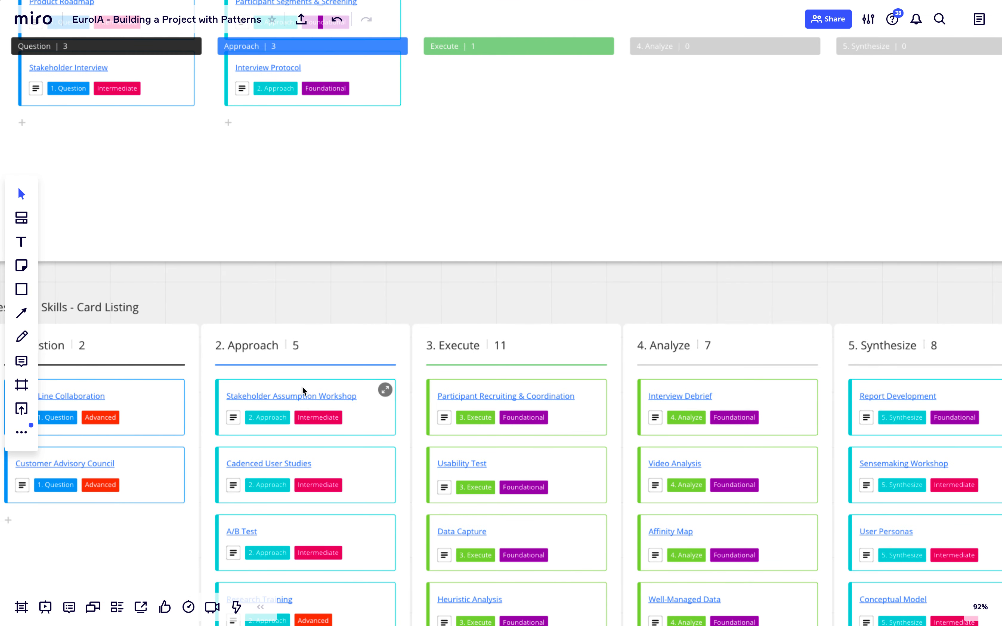
{"action": "left_click_drag", "start_coordinate": [369, 293], "coordinate": [352, 414]}
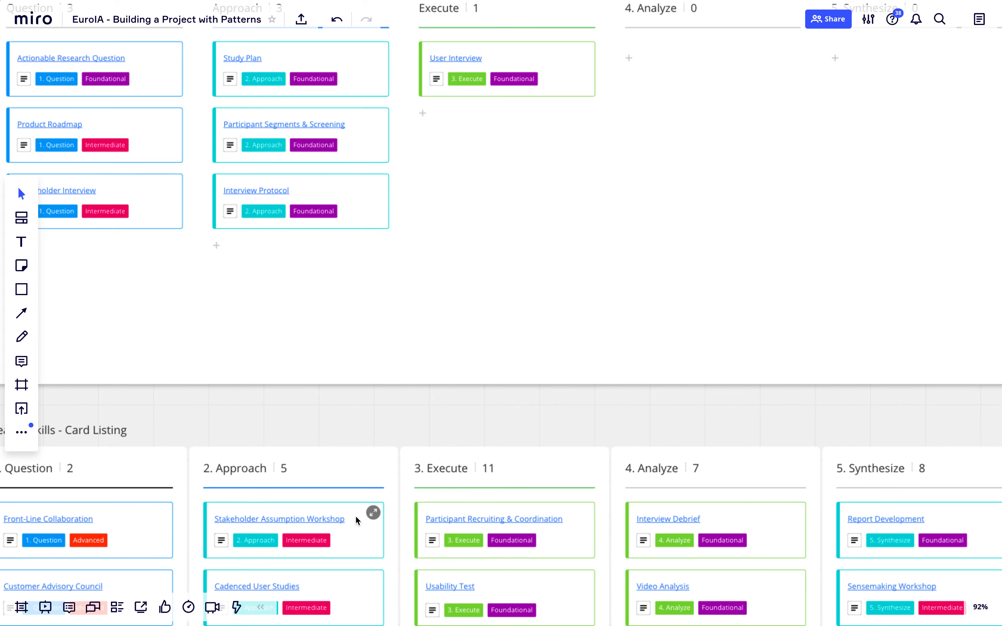
{"action": "left_click", "coordinate": [373, 512]}
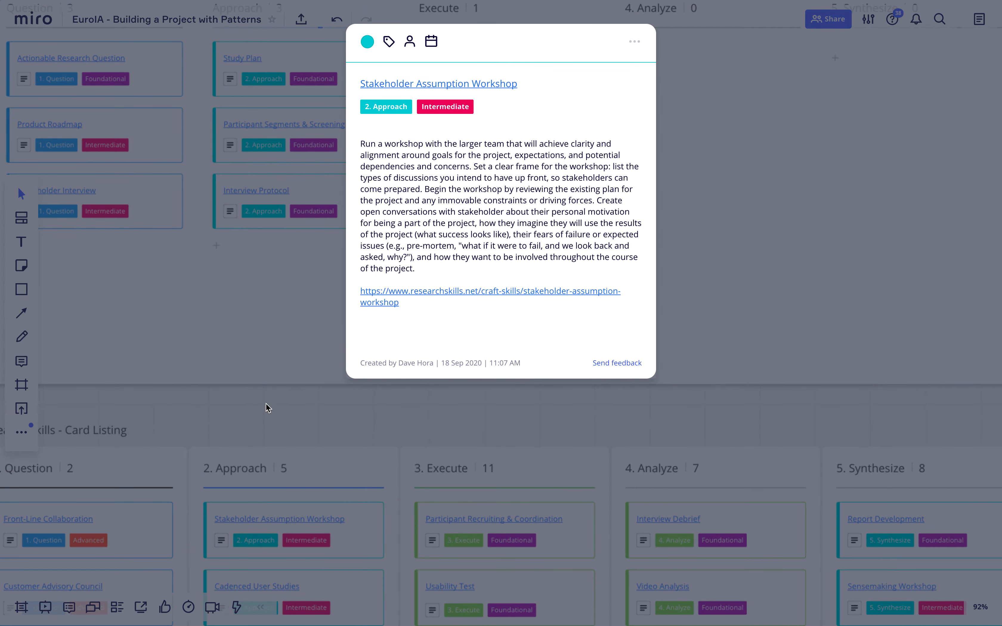
{"action": "left_click", "coordinate": [268, 405]}
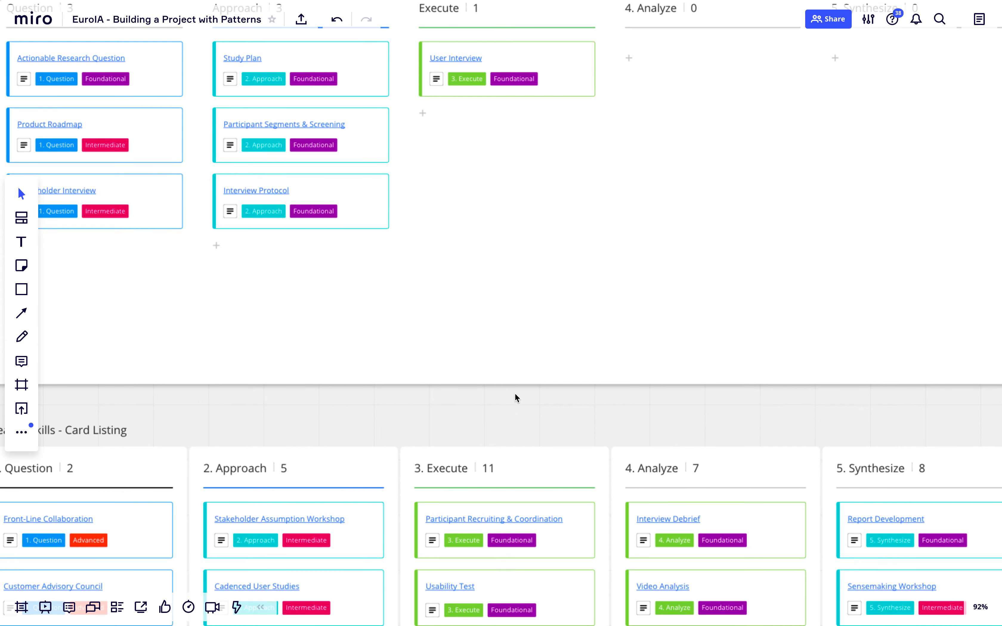
Step: Move Participant Recruiting & Coordination above User Interview and Data Capture below it in the project's Execute column
{"action": "left_click_drag", "start_coordinate": [559, 412], "coordinate": [421, 412]}
{"action": "left_click_drag", "start_coordinate": [457, 530], "coordinate": [442, 69]}
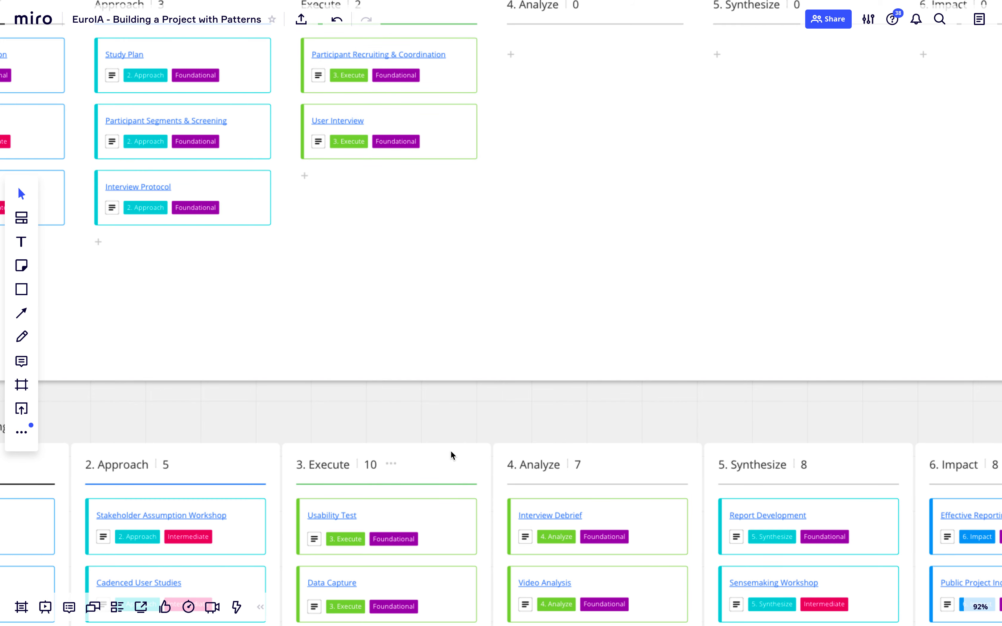
{"action": "left_click_drag", "start_coordinate": [470, 424], "coordinate": [481, 379]}
{"action": "left_click_drag", "start_coordinate": [457, 566], "coordinate": [450, 162]}
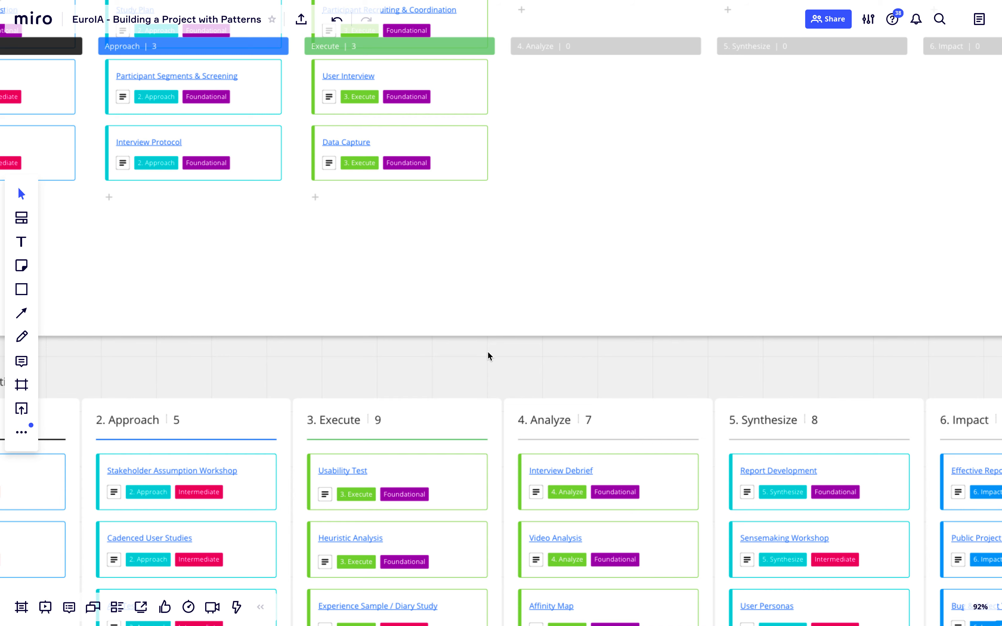
Step: Move the Experience Sample / Diary Study card into the project's Execute column and place it above Data Capture
{"action": "scroll", "coordinate": [488, 351], "scroll_direction": "down", "scroll_amount": 5}
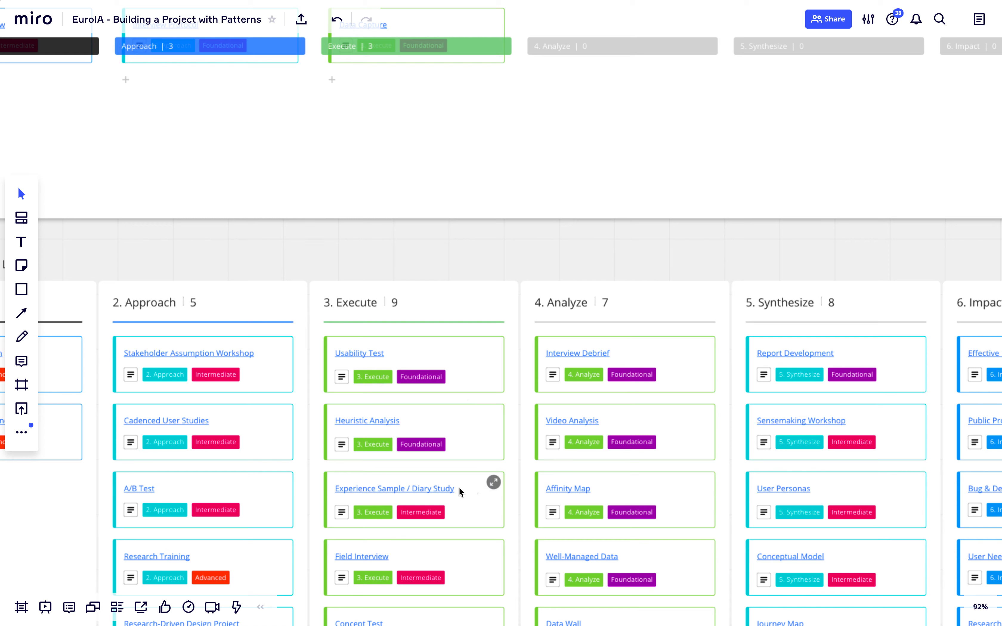
{"action": "left_click_drag", "start_coordinate": [459, 487], "coordinate": [492, 260]}
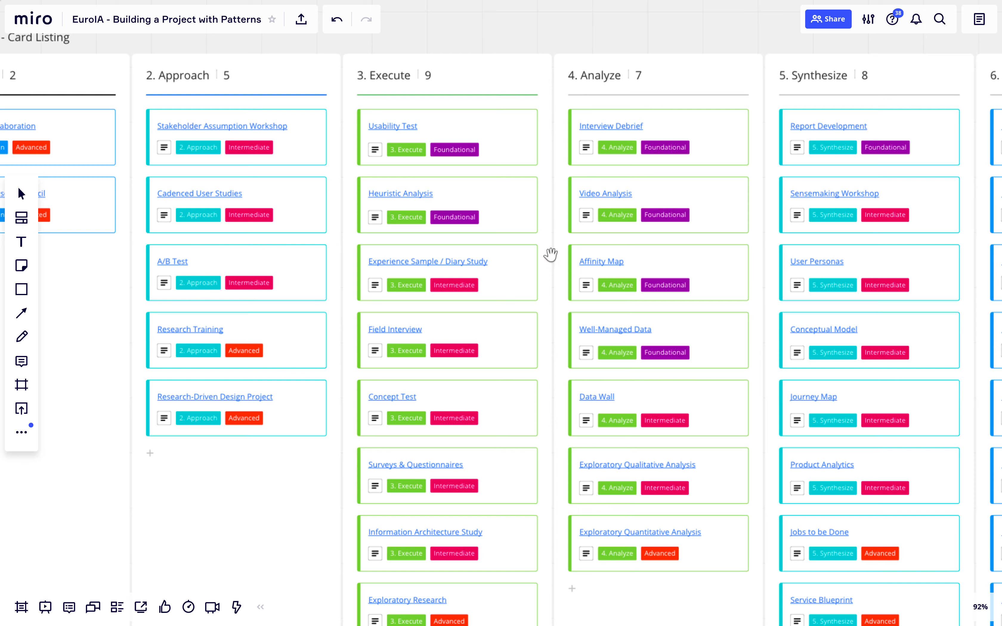
{"action": "left_click_drag", "start_coordinate": [552, 257], "coordinate": [477, 133]}
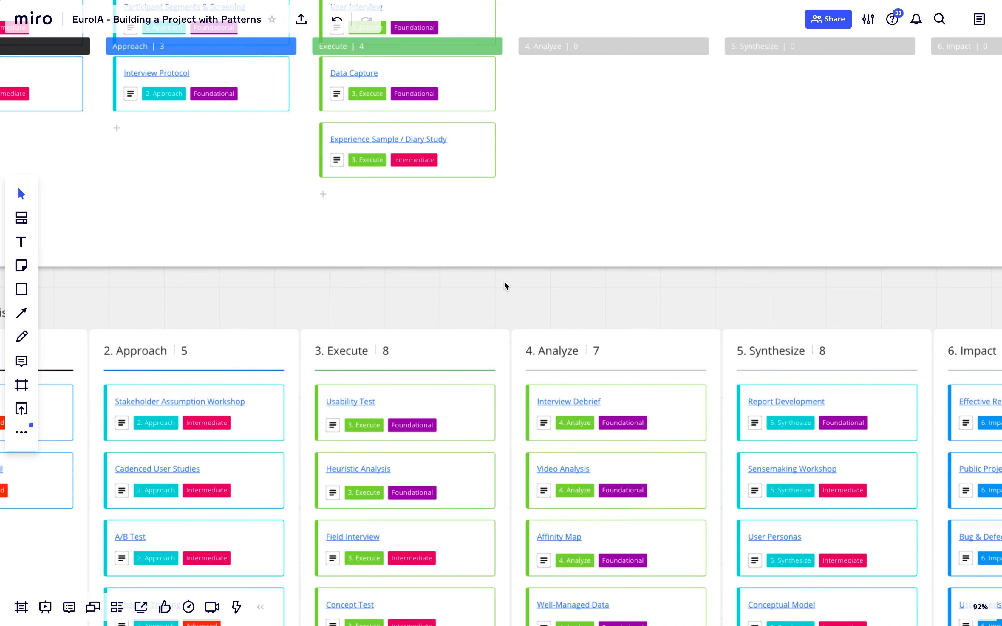
{"action": "left_click_drag", "start_coordinate": [497, 295], "coordinate": [499, 412]}
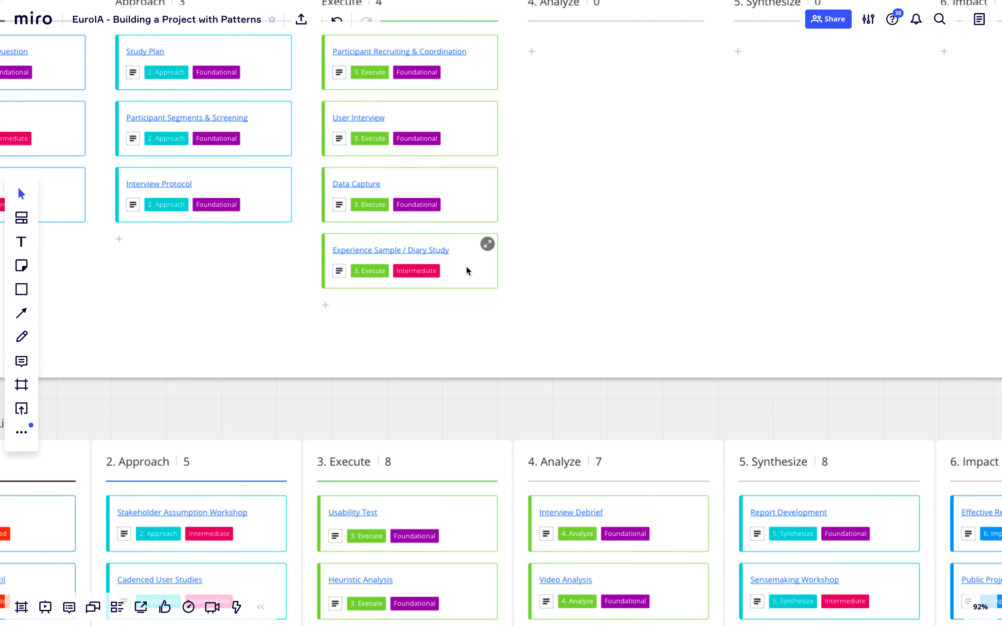
{"action": "left_click_drag", "start_coordinate": [466, 194], "coordinate": [465, 274]}
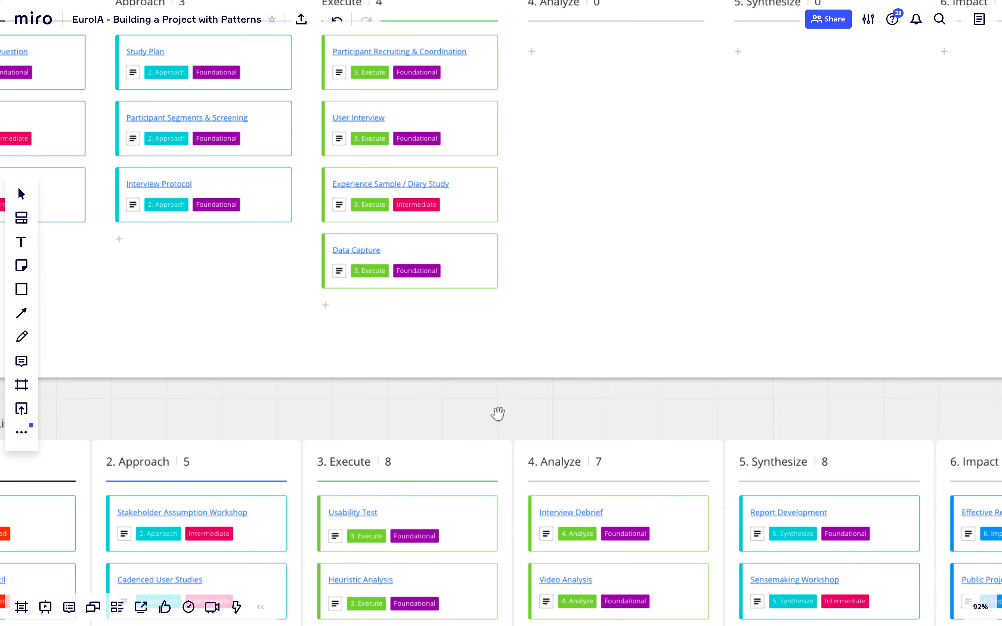
Step: Append "x18-20" to the title of the User Interview card in the Execute column
{"action": "left_click", "coordinate": [439, 122]}
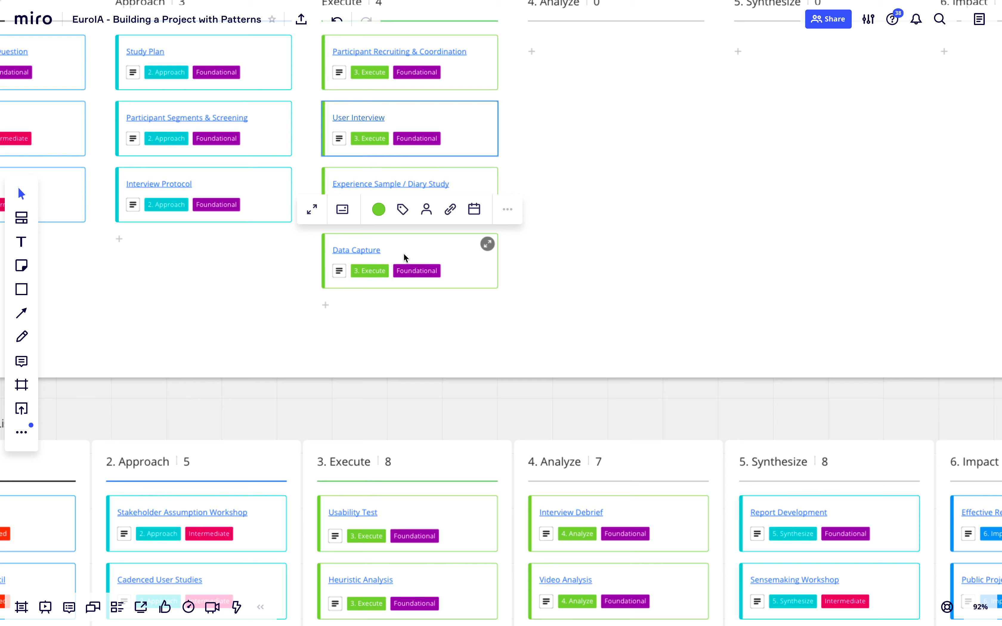
{"action": "type", "text": "18-"}
{"action": "type", "text": "2"}
{"action": "type", "text": "-"}
{"action": "key", "text": "BackSpace"}
{"action": "type", "text": "0"}
{"action": "key", "text": "Left"}
{"action": "key", "text": "Left"}
{"action": "key", "text": "Left"}
{"action": "key", "text": "Left"}
{"action": "key", "text": "Left"}
{"action": "type", "text": "x"}
{"action": "left_click", "coordinate": [522, 210]}
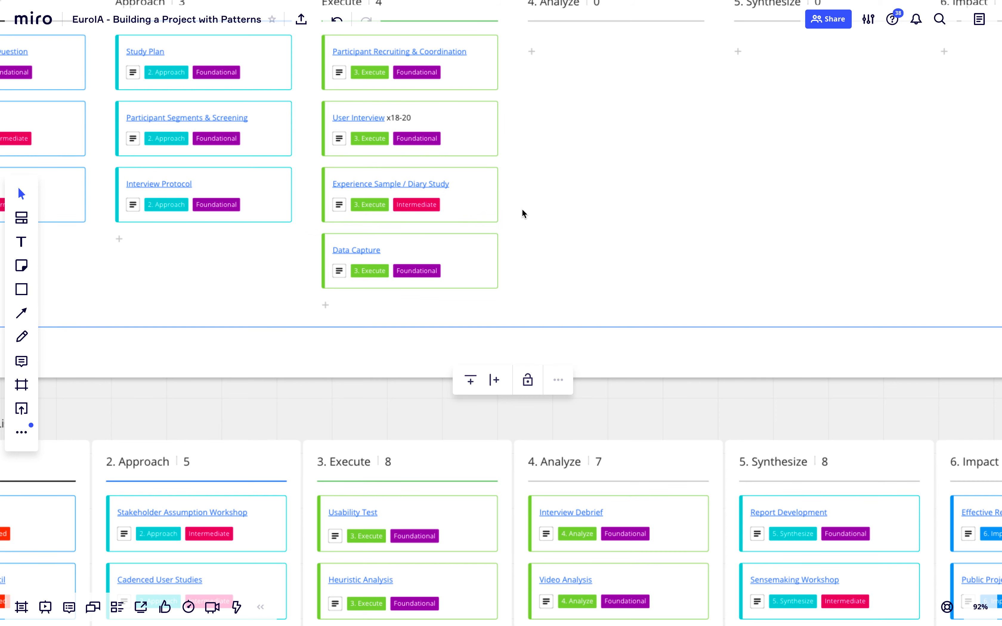
Step: Append "x12-15" to the title of the Experience Sample / Diary Study card and place the card above User Interview
{"action": "left_click", "coordinate": [464, 186]}
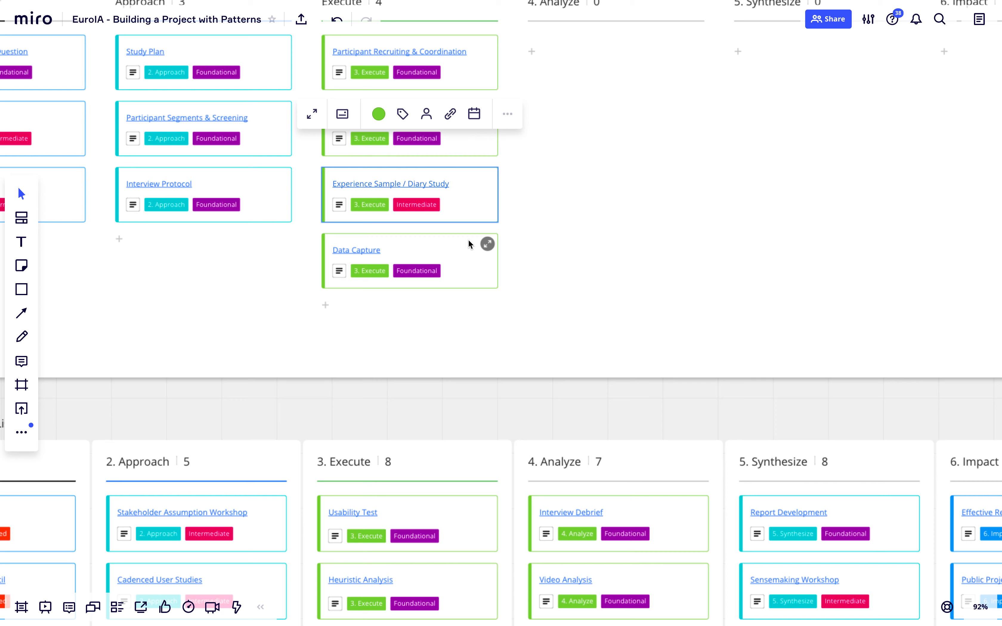
{"action": "type", "text": "x12-15"}
{"action": "left_click", "coordinate": [583, 245]}
{"action": "left_click_drag", "start_coordinate": [443, 178], "coordinate": [433, 110]}
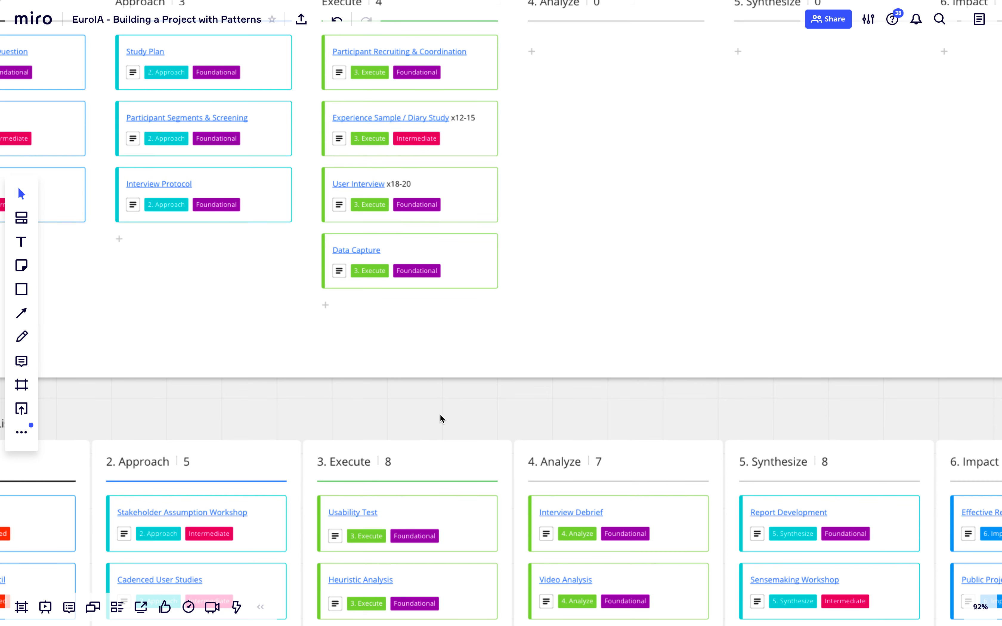
Step: Move the Interview Debrief card into the project's 4. Analyze column and append "x30-35" to its title
{"action": "left_click_drag", "start_coordinate": [444, 406], "coordinate": [257, 403]}
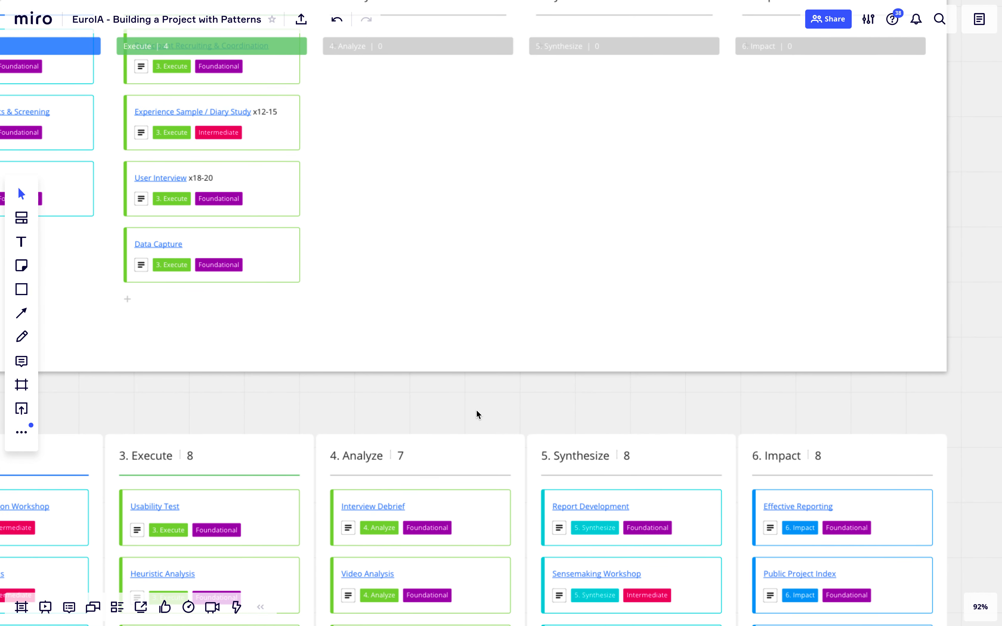
{"action": "left_click_drag", "start_coordinate": [482, 410], "coordinate": [482, 465]}
{"action": "left_click_drag", "start_coordinate": [472, 579], "coordinate": [477, 107]}
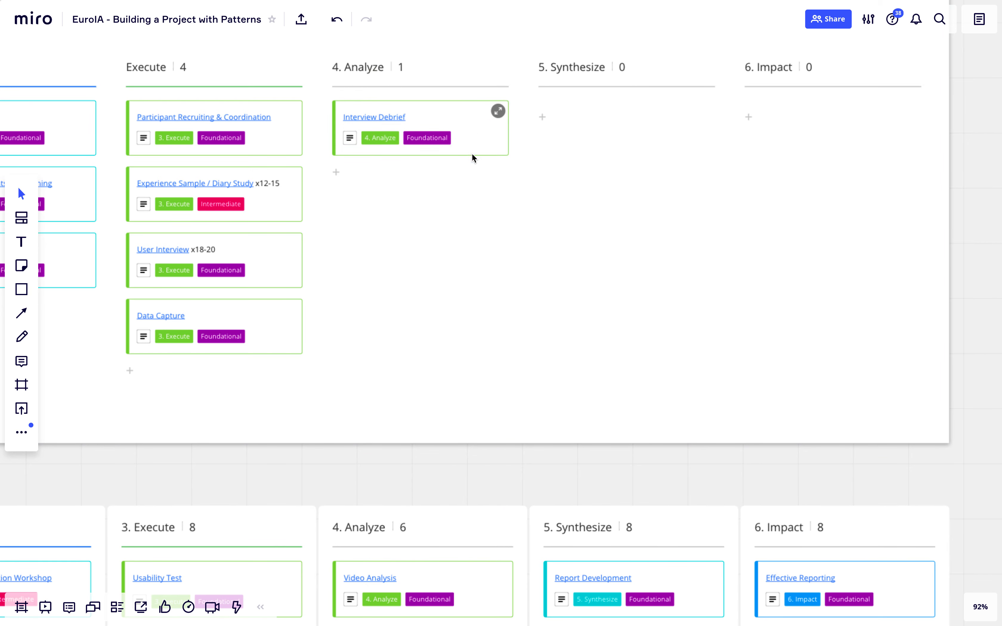
{"action": "left_click", "coordinate": [435, 116]}
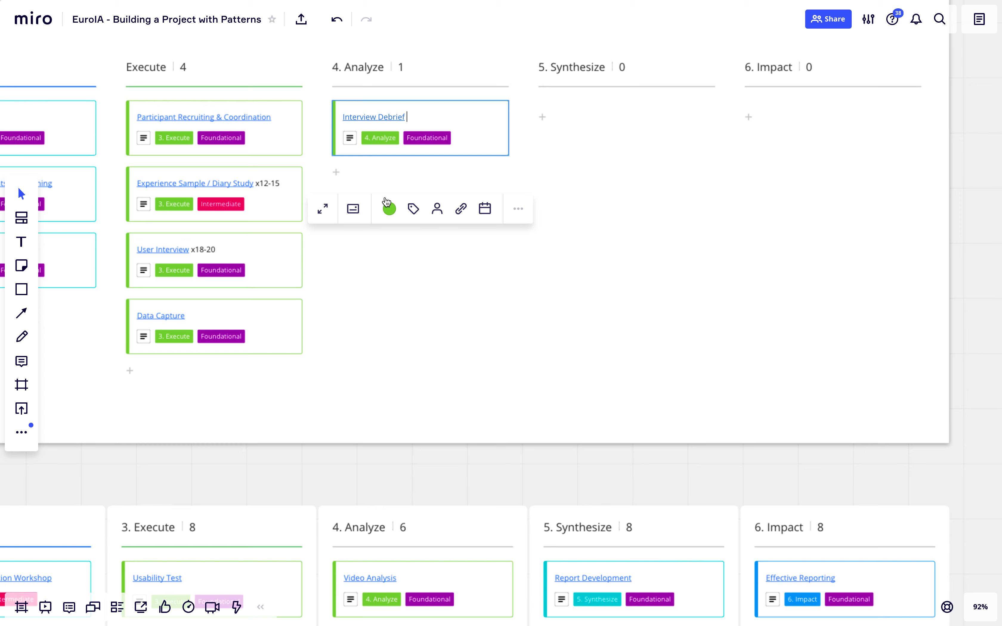
{"action": "type", "text": "x"}
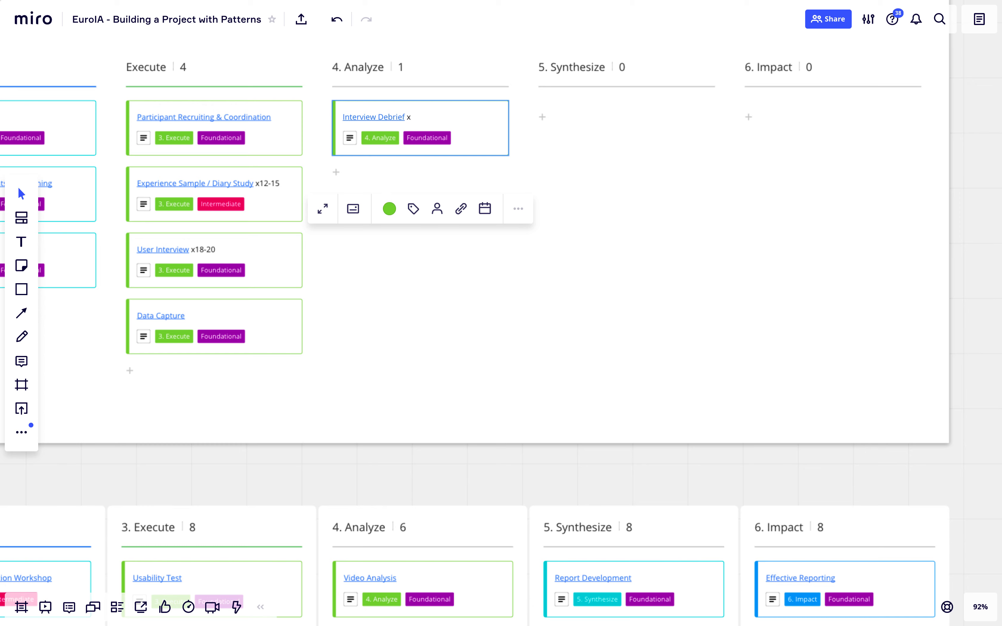
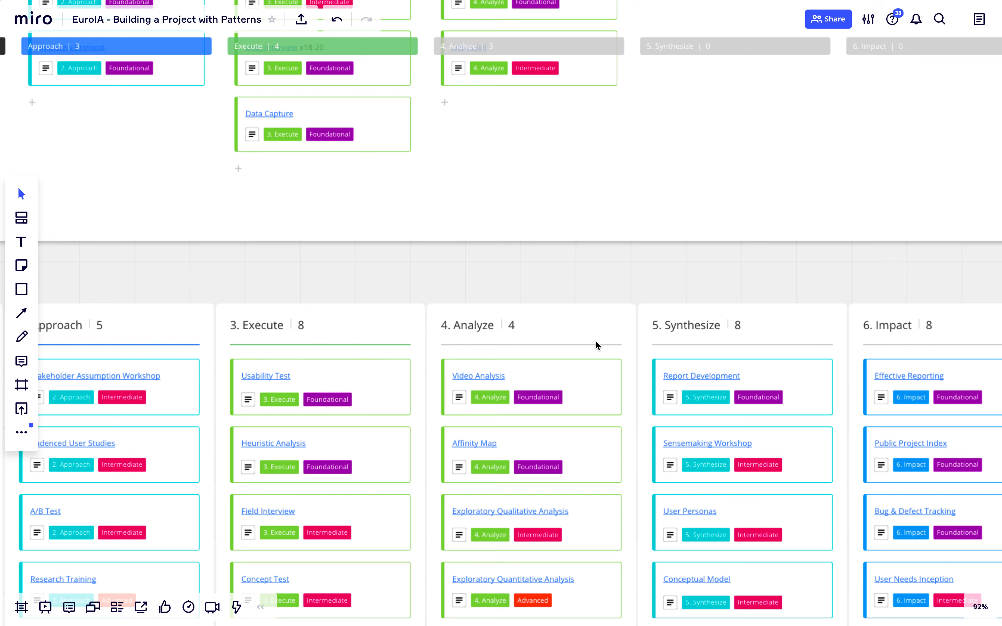
Step: Move the Exploratory Qualitative Analysis card below Data Wall in the project's 4. Analyze column
{"action": "scroll", "coordinate": [608, 284], "scroll_direction": "down", "scroll_amount": 3}
{"action": "left_click_drag", "start_coordinate": [616, 188], "coordinate": [562, 324]}
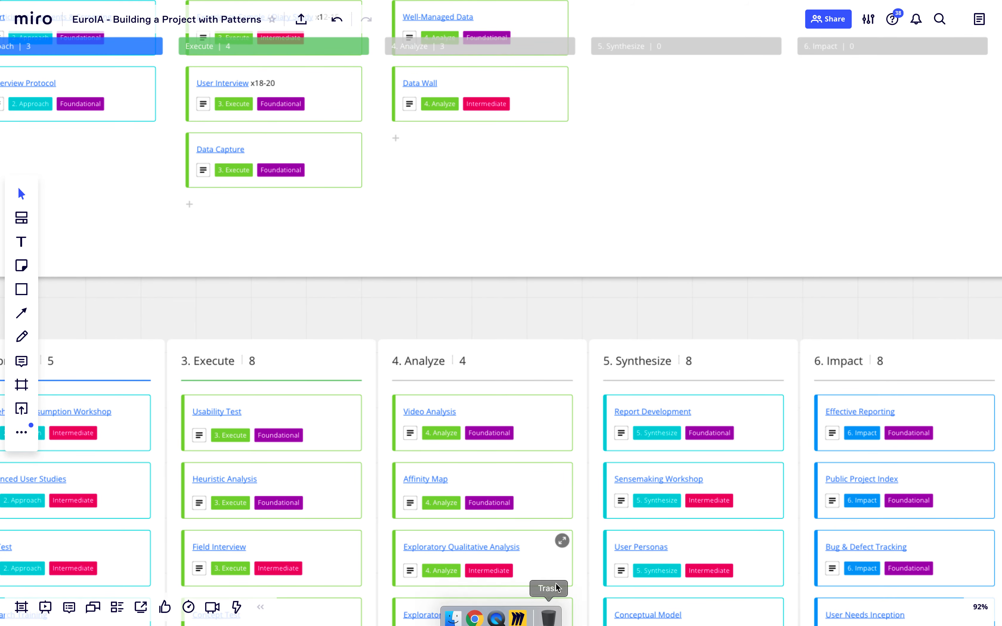
{"action": "left_click_drag", "start_coordinate": [548, 580], "coordinate": [546, 173]}
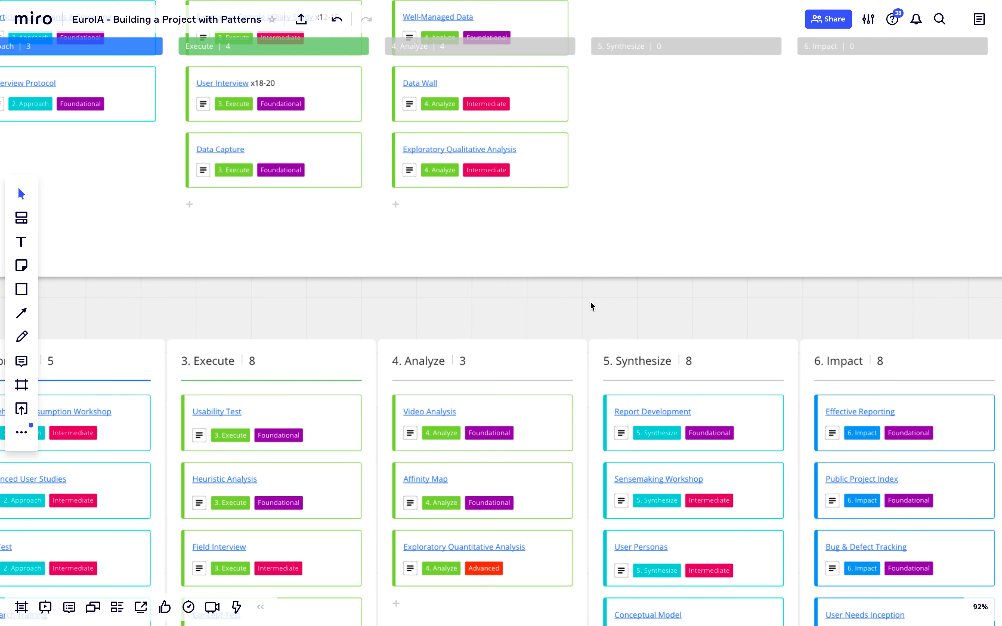
Step: Move Report Development into the project's 5. Synthesize column and place Sensemaking Workshop above it
{"action": "left_click_drag", "start_coordinate": [418, 290], "coordinate": [705, 366]}
{"action": "key", "text": "space"}
{"action": "left_click_drag", "start_coordinate": [401, 308], "coordinate": [637, 477]}
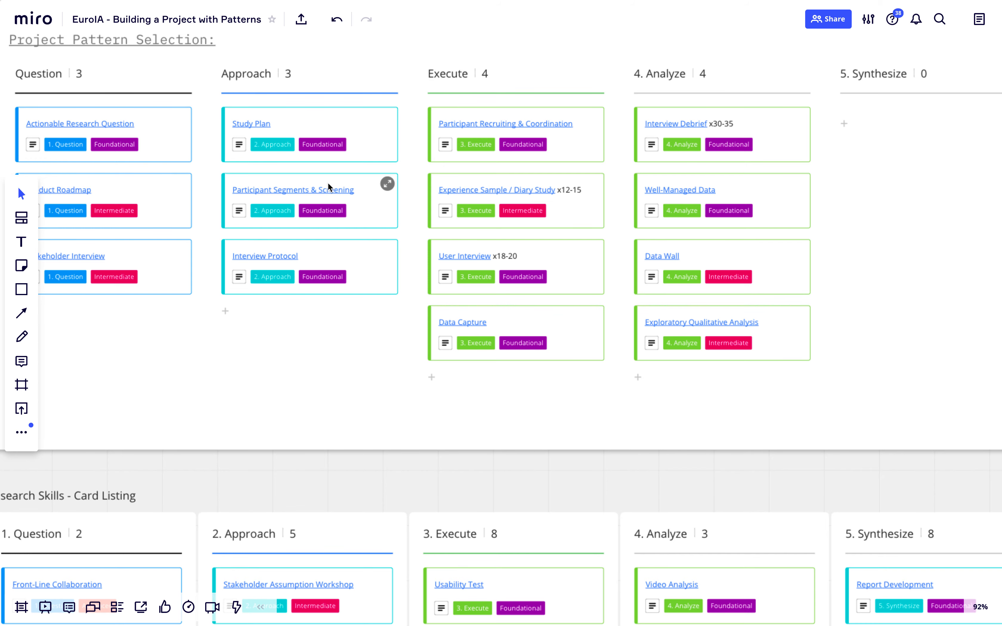
{"action": "left_click_drag", "start_coordinate": [787, 480], "coordinate": [425, 409]}
{"action": "left_click_drag", "start_coordinate": [599, 416], "coordinate": [472, 362]}
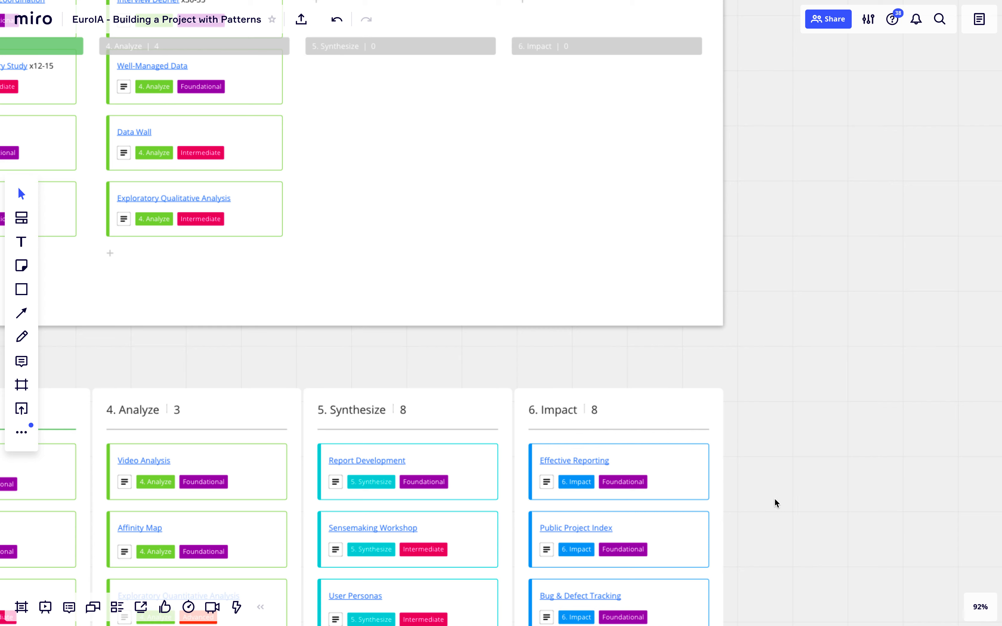
{"action": "left_click_drag", "start_coordinate": [472, 462], "coordinate": [462, 25]}
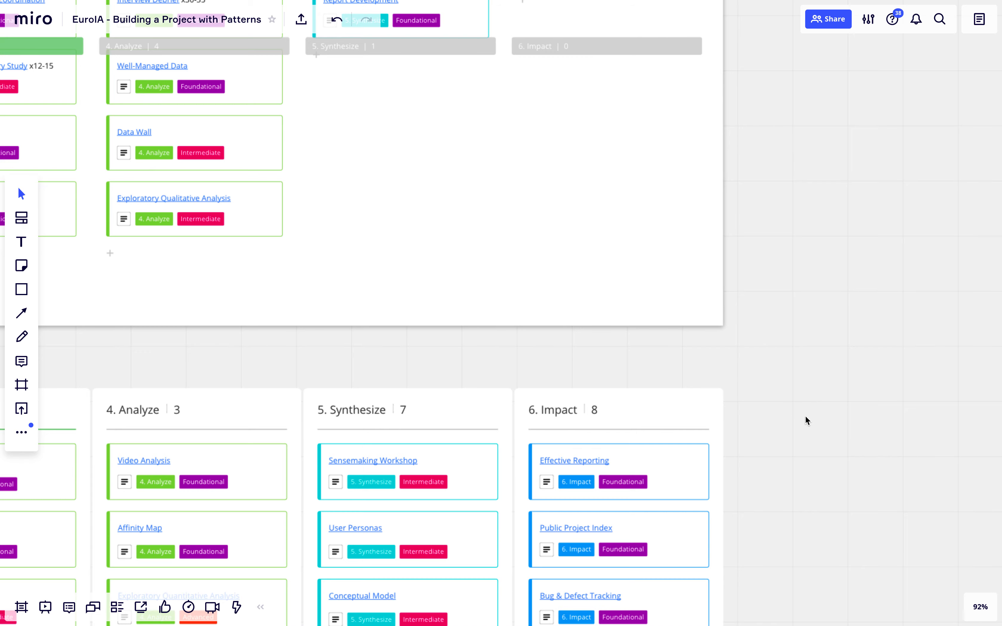
{"action": "left_click_drag", "start_coordinate": [805, 418], "coordinate": [815, 451]}
{"action": "left_click_drag", "start_coordinate": [483, 538], "coordinate": [472, 77]}
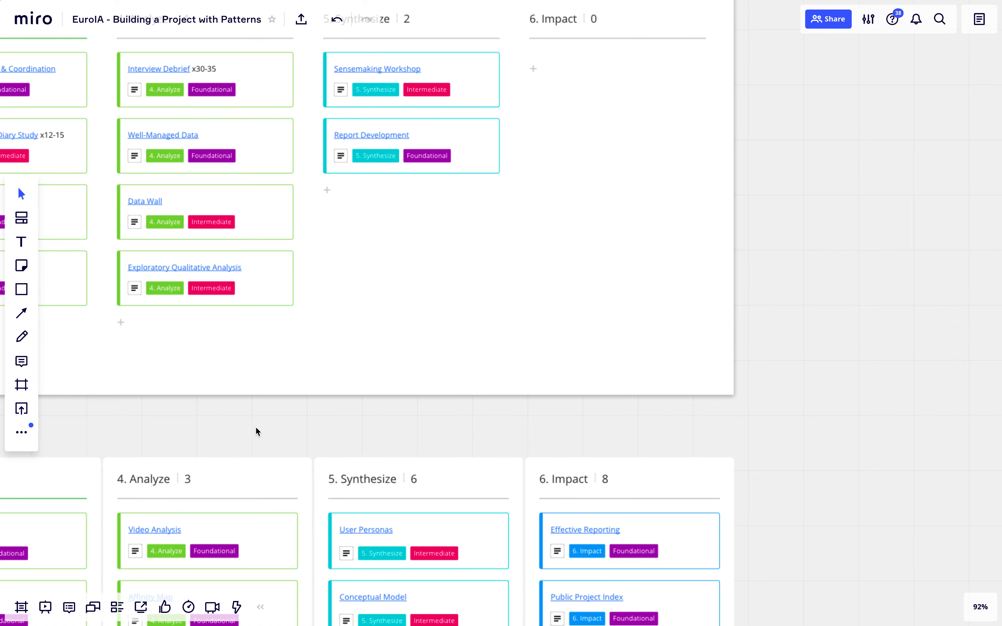
Step: Add a blank card at the end of the project's Execute column and colour it dark gray
{"action": "left_click_drag", "start_coordinate": [255, 427], "coordinate": [494, 452]}
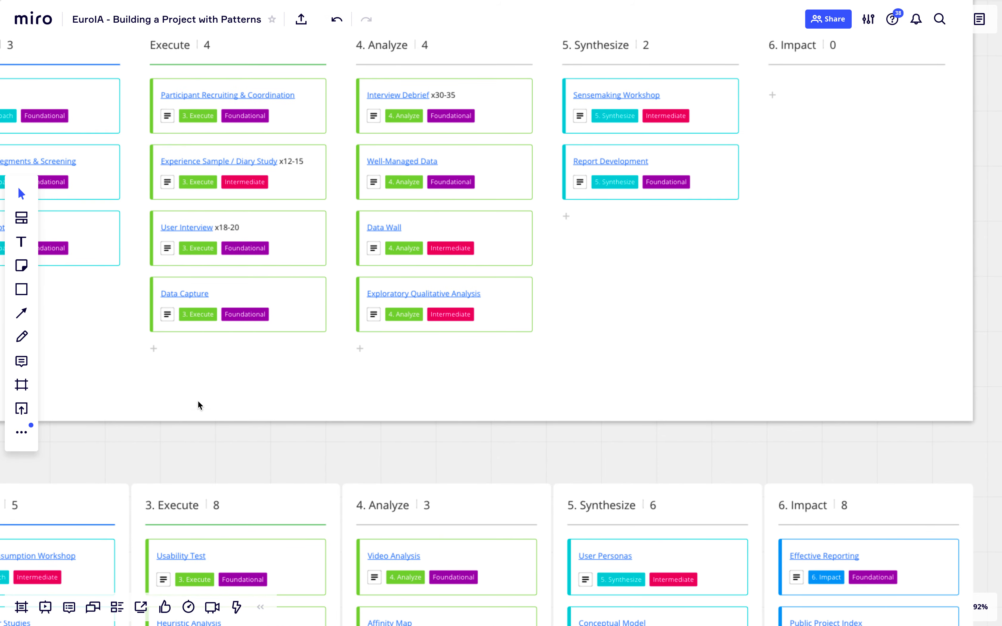
{"action": "left_click", "coordinate": [158, 353]}
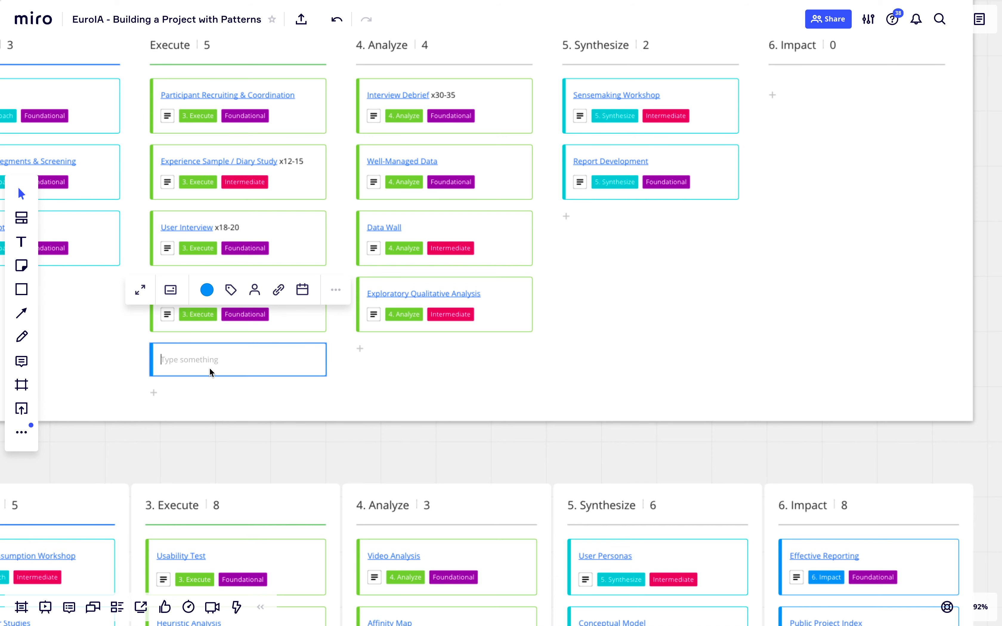
{"action": "left_click", "coordinate": [208, 293]}
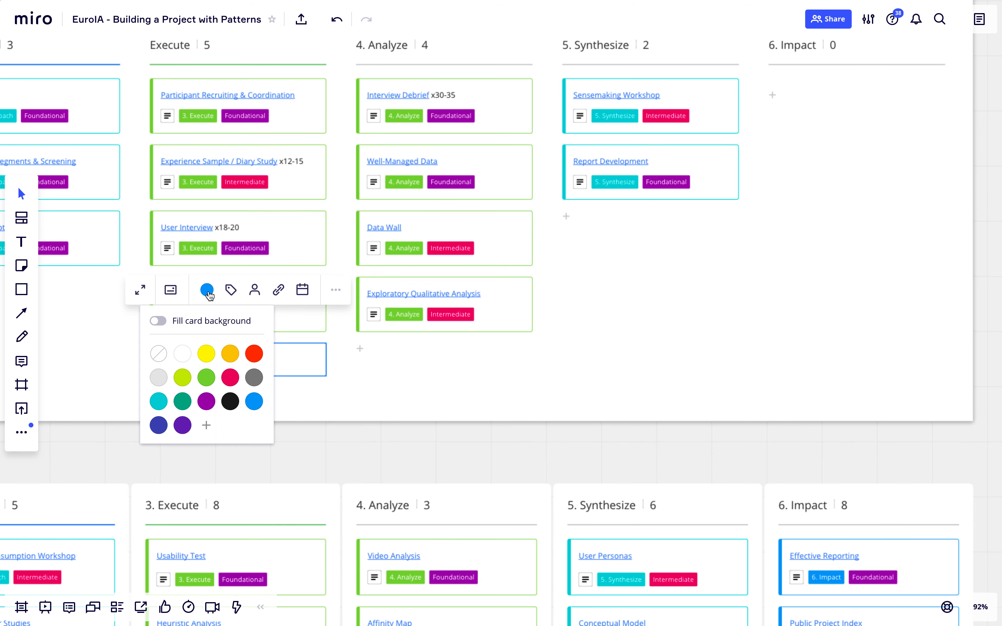
{"action": "left_click", "coordinate": [254, 377]}
{"action": "key", "text": "t"}
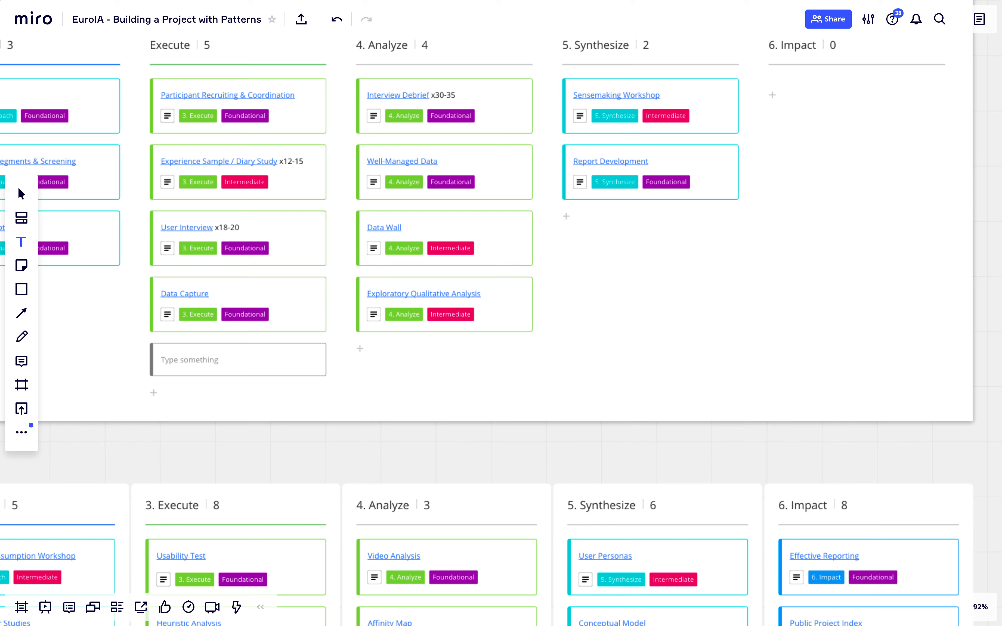
{"action": "left_click", "coordinate": [179, 351]}
{"action": "type", "text": "S"}
{"action": "left_click", "coordinate": [227, 358]}
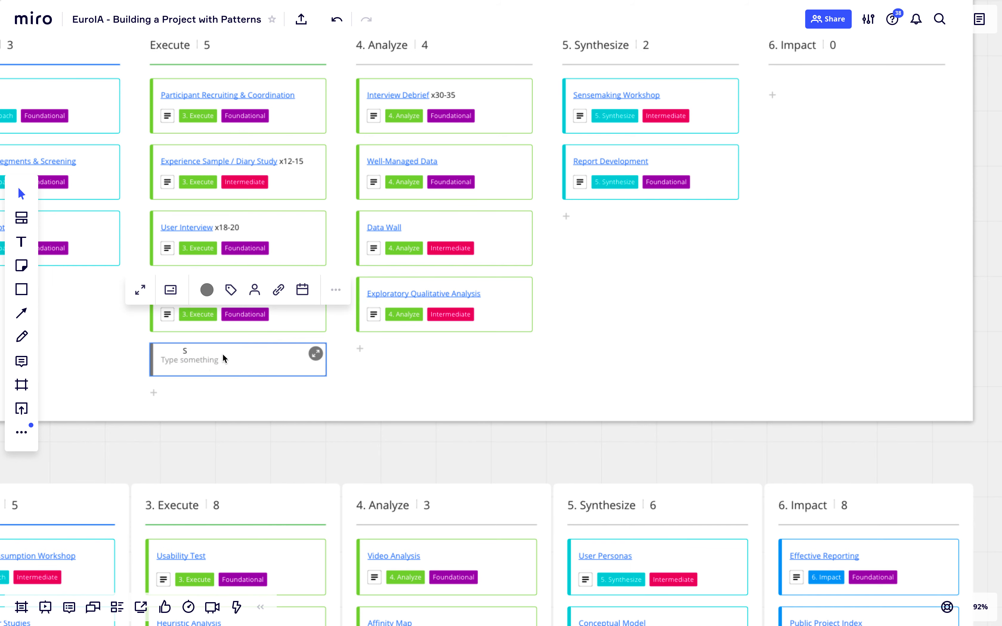
{"action": "left_click", "coordinate": [186, 351]}
{"action": "key", "text": "Delete"}
Step: Title the new gray card in the Execute column "Stakeholder Interview Participation x18-20"
{"action": "left_click", "coordinate": [185, 368]}
{"action": "type", "text": "Stakeholder Interview Participation"}
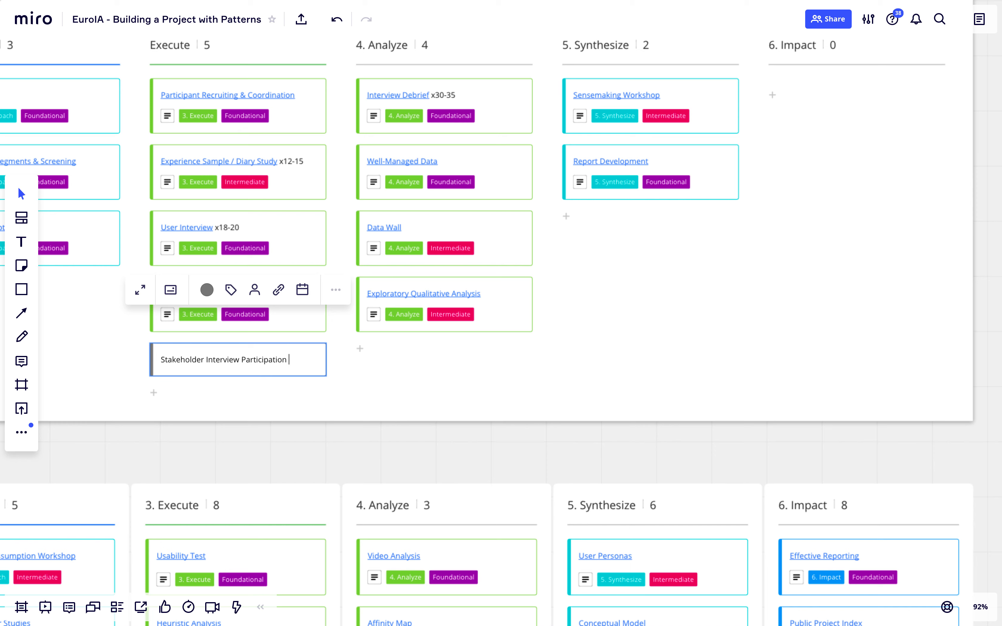
{"action": "type", "text": " x18-20"}
{"action": "left_click", "coordinate": [226, 446]}
Step: Move the Stakeholder Interview Participation card between User Interview and Data Capture in the project's Execute column
{"action": "left_click_drag", "start_coordinate": [176, 442], "coordinate": [415, 441]}
{"action": "key", "text": "space"}
{"action": "left_click", "coordinate": [284, 366]}
{"action": "left_click_drag", "start_coordinate": [285, 369], "coordinate": [281, 307]}
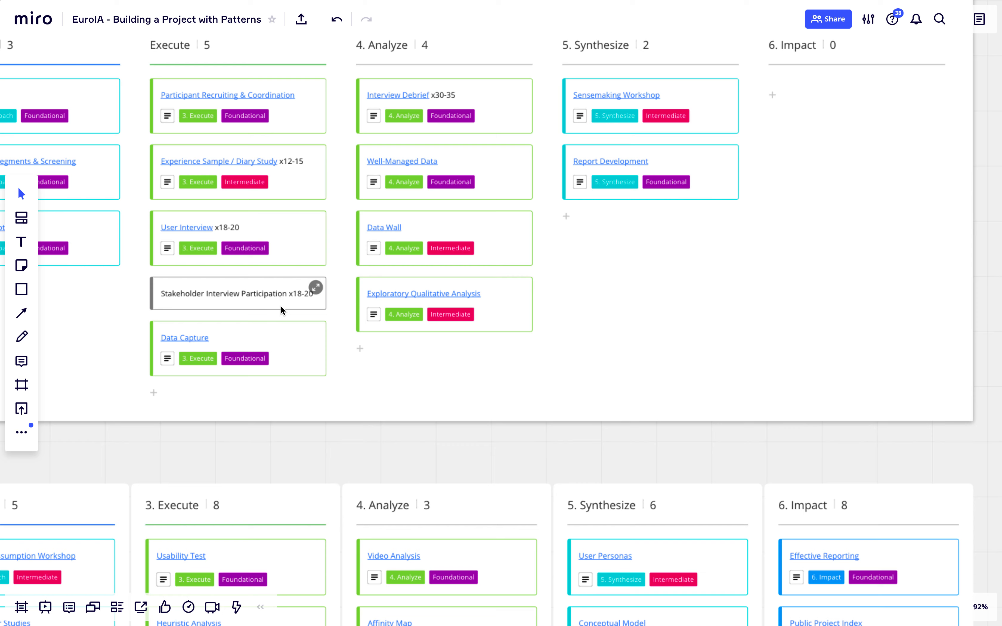
Step: Move Conceptual Model and Journey Map above Report Development, and Product Analytics below it, in the project's 5. Synthesize column
{"action": "key", "text": "space"}
{"action": "left_click_drag", "start_coordinate": [428, 432], "coordinate": [308, 256]}
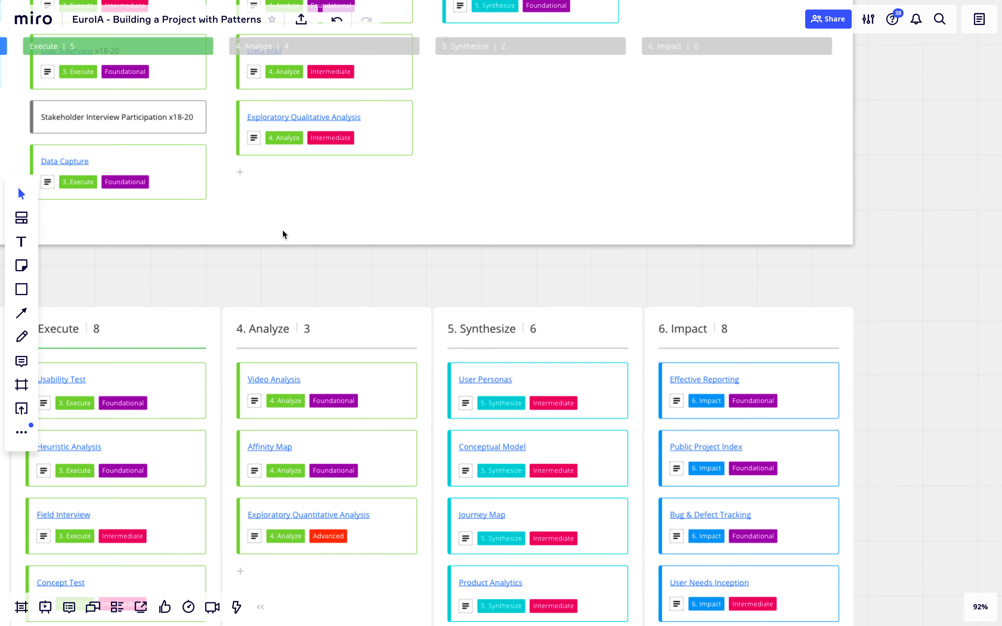
{"action": "left_click_drag", "start_coordinate": [494, 275], "coordinate": [467, 438]}
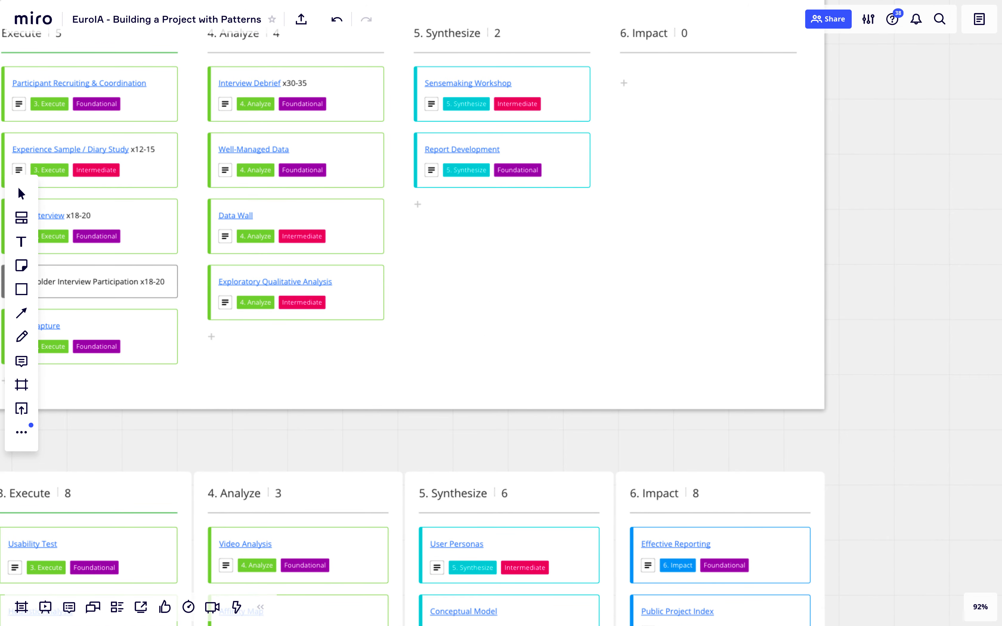
{"action": "scroll", "coordinate": [538, 394], "scroll_direction": "down", "scroll_amount": 2}
{"action": "left_click_drag", "start_coordinate": [513, 542], "coordinate": [514, 88]}
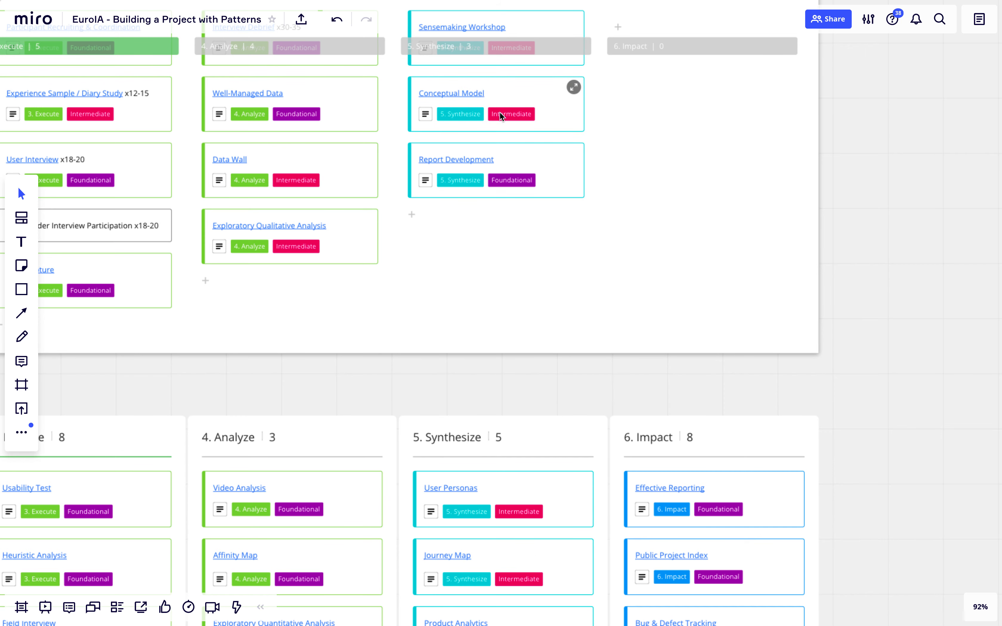
{"action": "left_click_drag", "start_coordinate": [510, 559], "coordinate": [509, 161]}
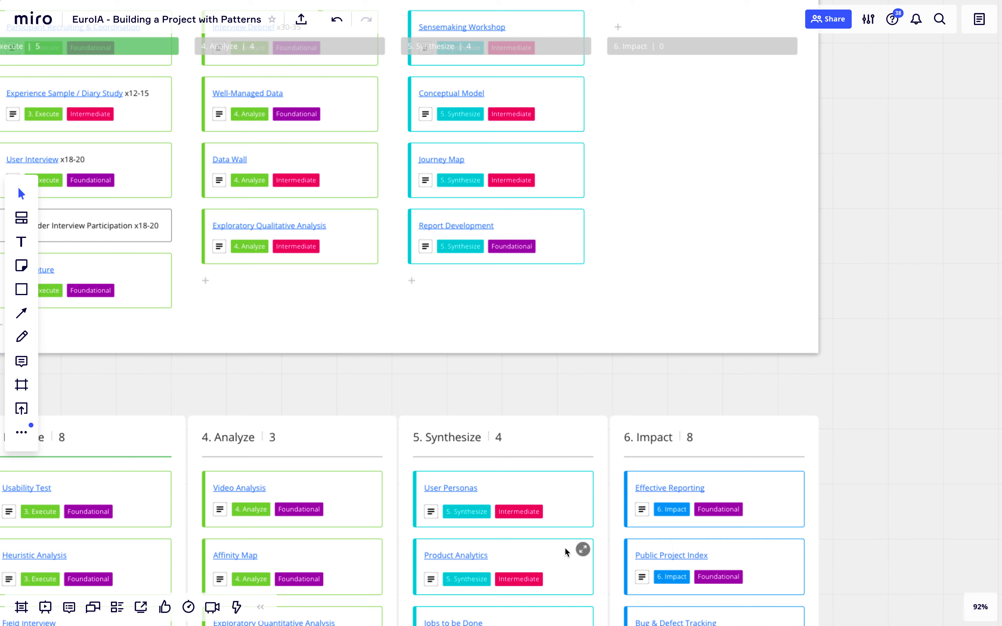
{"action": "left_click_drag", "start_coordinate": [566, 558], "coordinate": [566, 291]}
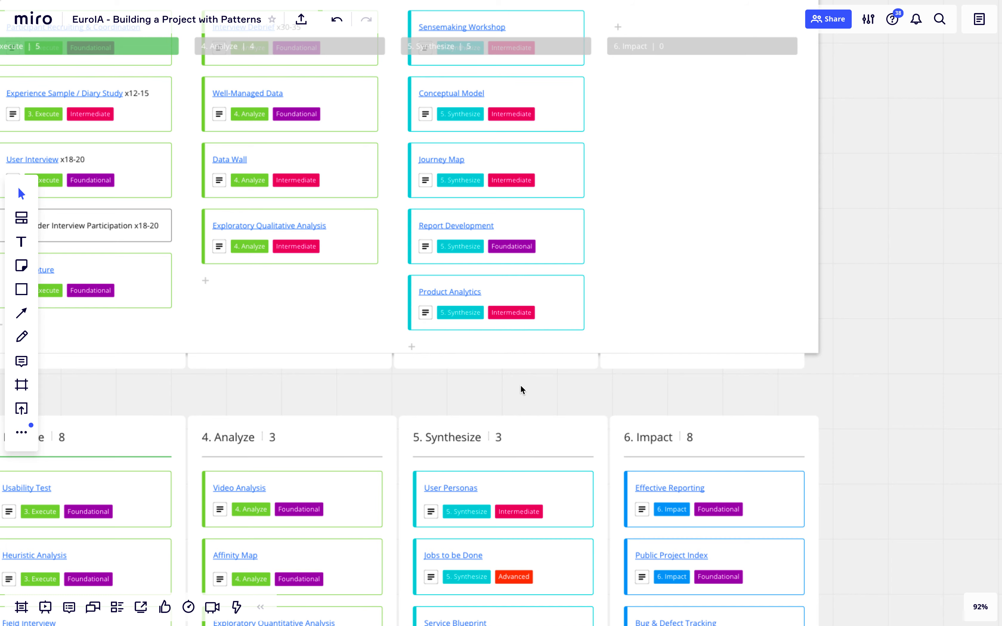
Step: Move the Effective Reporting card from the card listing into the project's 6. Impact column and view its details
{"action": "left_click_drag", "start_coordinate": [875, 237], "coordinate": [874, 356]}
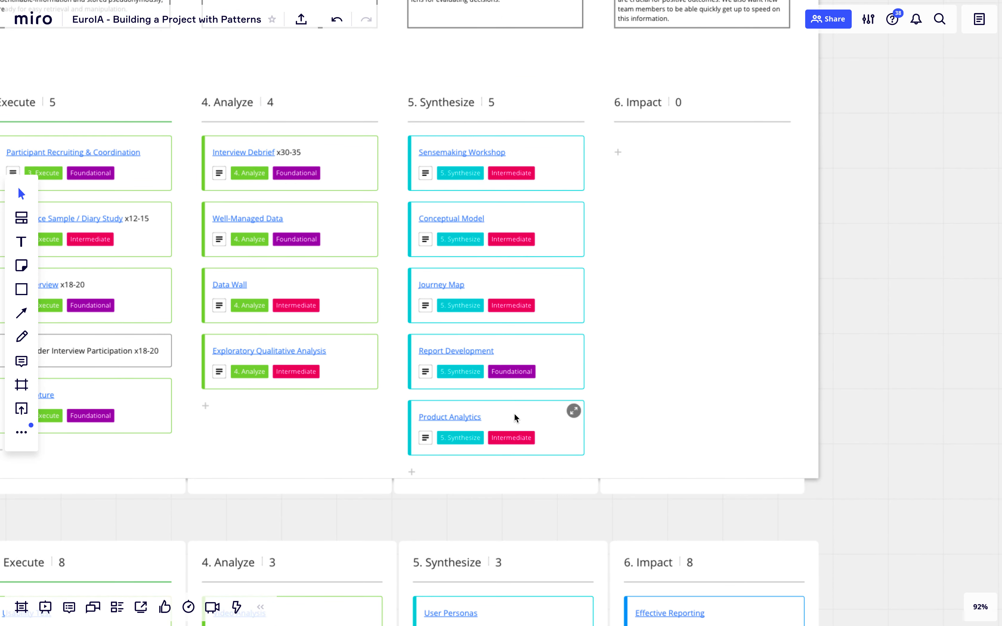
{"action": "left_click_drag", "start_coordinate": [911, 470], "coordinate": [883, 242]}
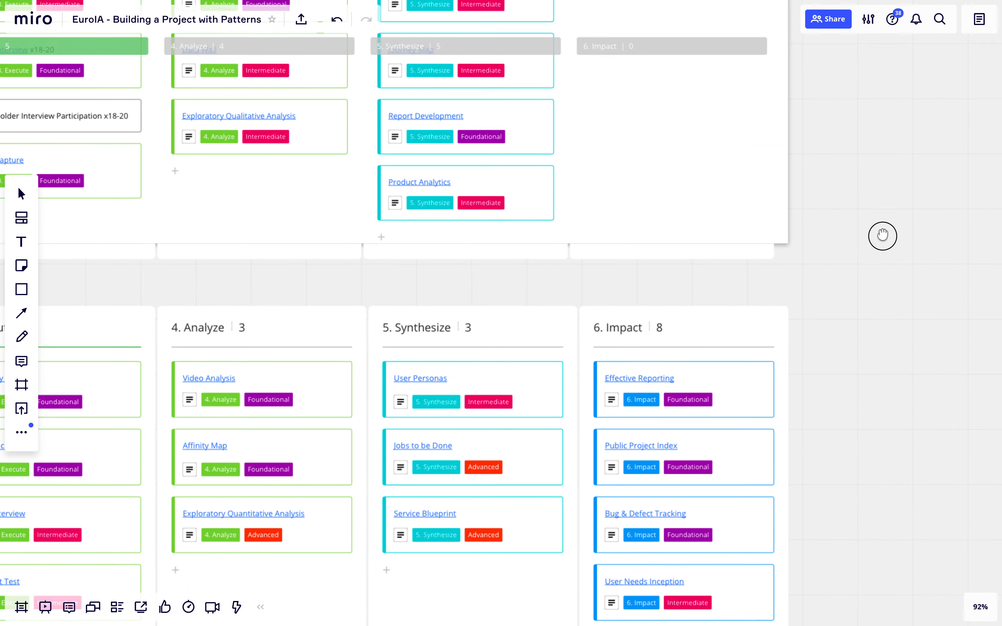
{"action": "left_click_drag", "start_coordinate": [886, 463], "coordinate": [885, 348]}
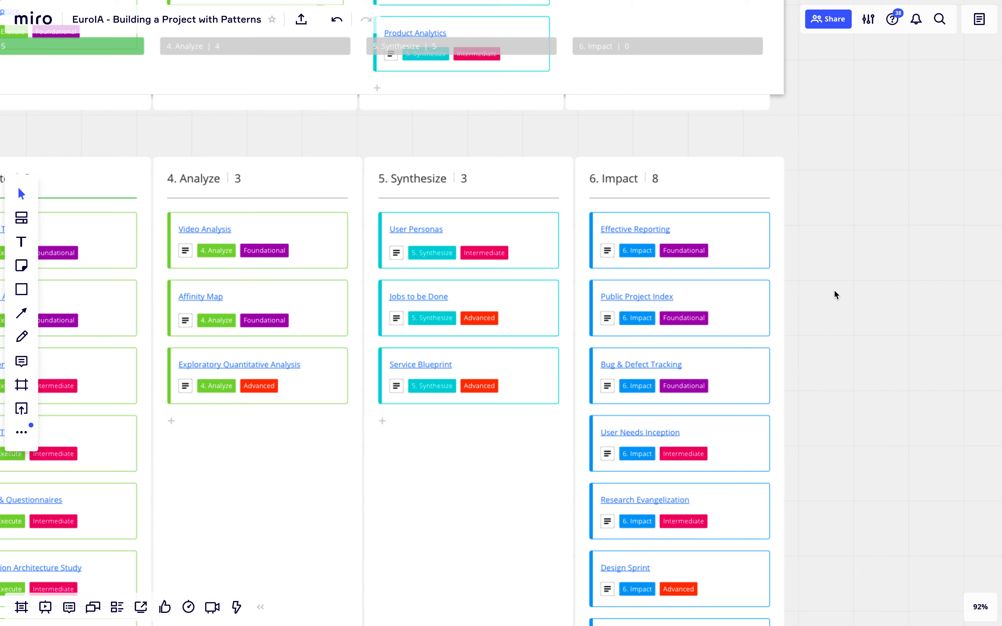
{"action": "left_click_drag", "start_coordinate": [812, 349], "coordinate": [791, 615]}
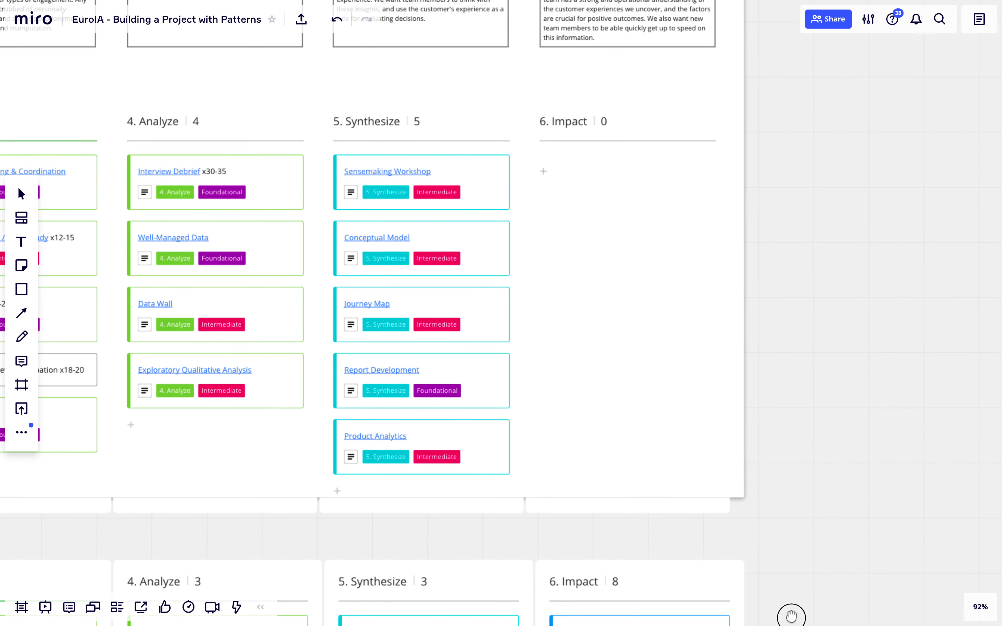
{"action": "left_click_drag", "start_coordinate": [780, 343], "coordinate": [782, 382]}
{"action": "key", "text": "v"}
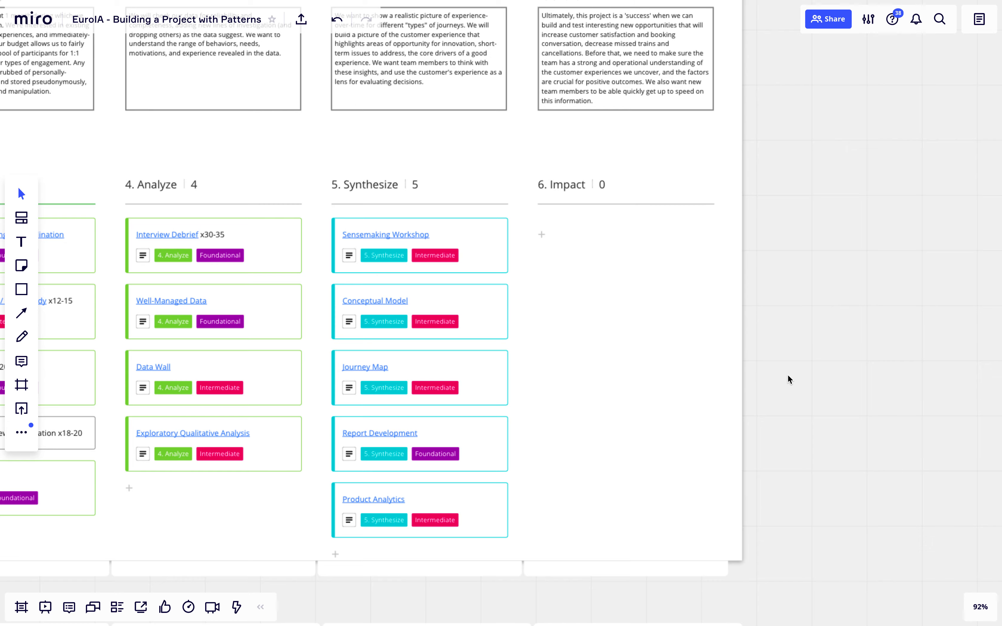
{"action": "scroll", "coordinate": [788, 377], "scroll_direction": "down", "scroll_amount": 5}
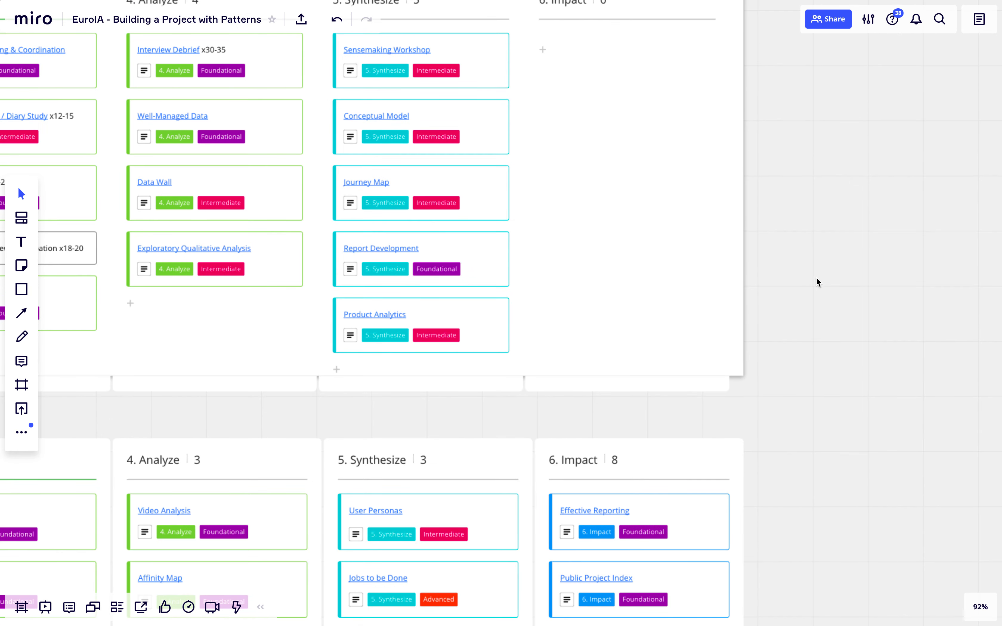
{"action": "scroll", "coordinate": [824, 363], "scroll_direction": "down", "scroll_amount": 1}
{"action": "left_click_drag", "start_coordinate": [693, 446], "coordinate": [680, 193]}
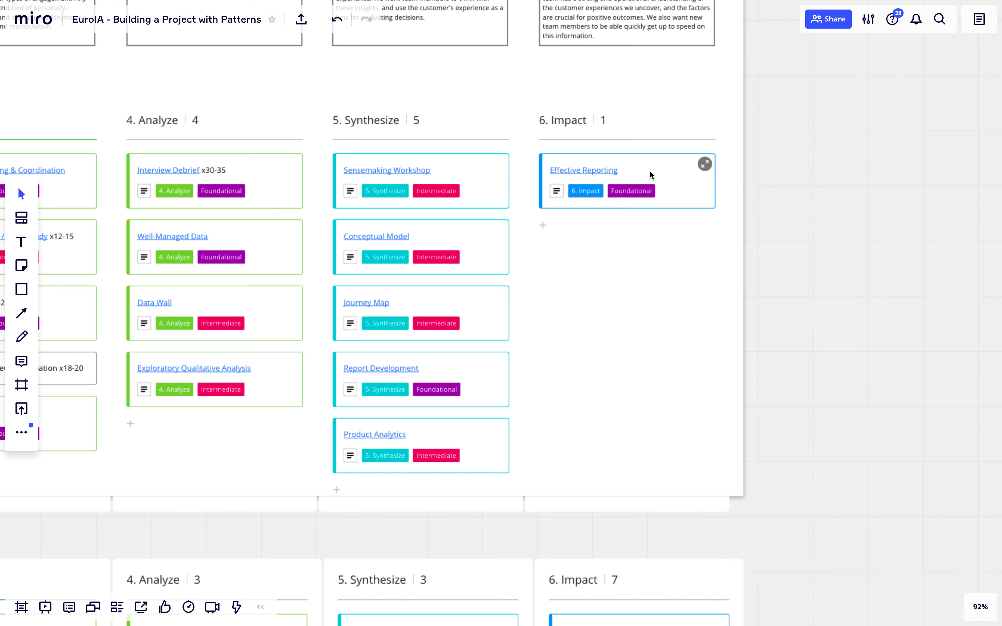
{"action": "left_click", "coordinate": [705, 165]}
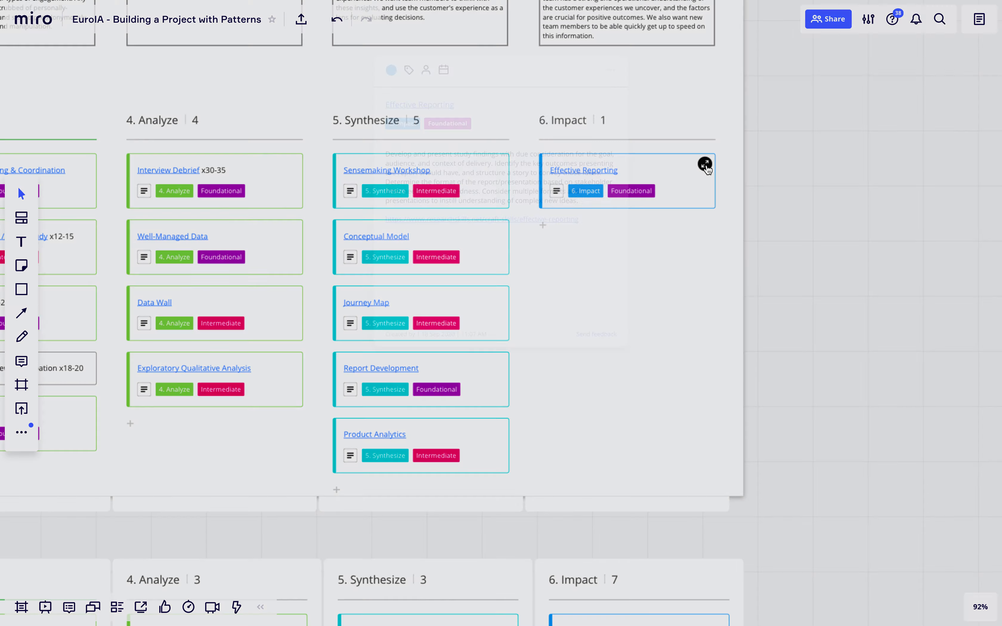
{"action": "left_click", "coordinate": [854, 268]}
Step: Move the Public Project Index card below Effective Reporting in the project's 6. Impact column
{"action": "scroll", "coordinate": [841, 342], "scroll_direction": "down", "scroll_amount": 10}
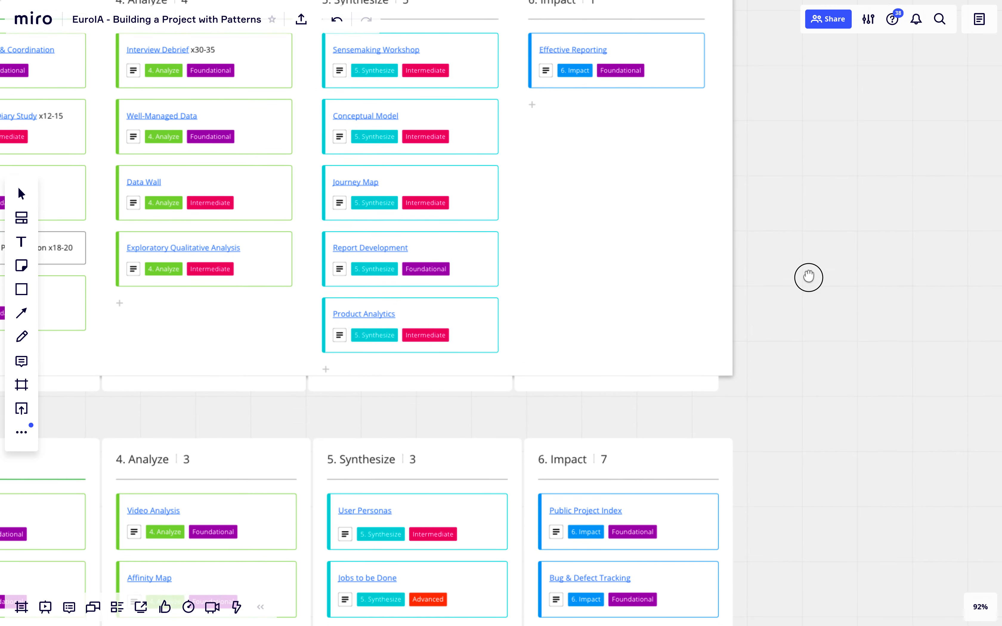
{"action": "scroll", "coordinate": [810, 315], "scroll_direction": "up", "scroll_amount": 5}
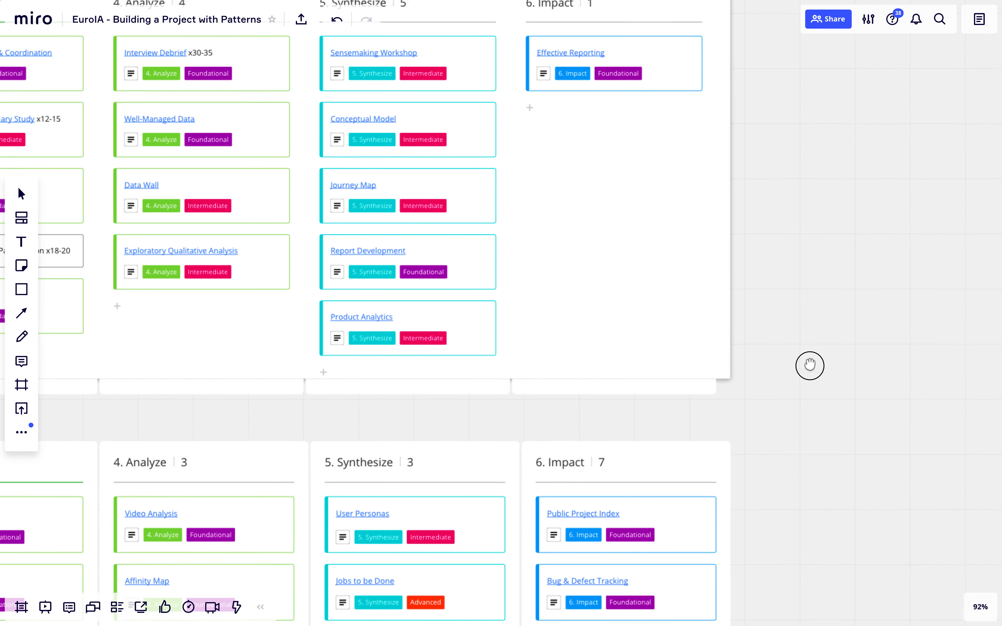
{"action": "left_click_drag", "start_coordinate": [693, 508], "coordinate": [689, 157]}
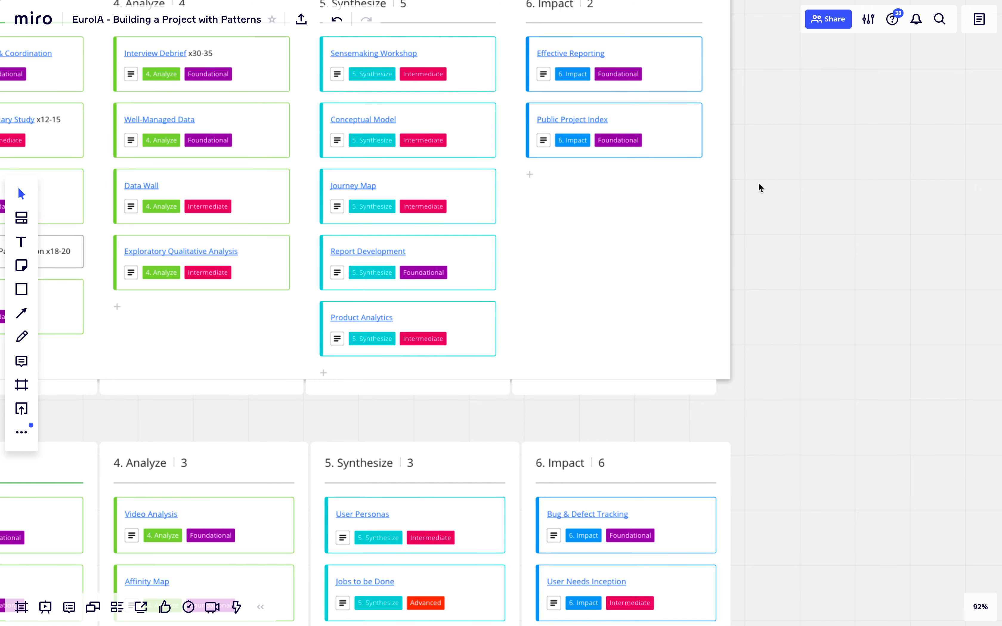
Step: Move Product & Design Strategy below Public Project Index in the project's 6. Impact column and place User Needs Inception beneath it
{"action": "scroll", "coordinate": [765, 283], "scroll_direction": "down", "scroll_amount": 10}
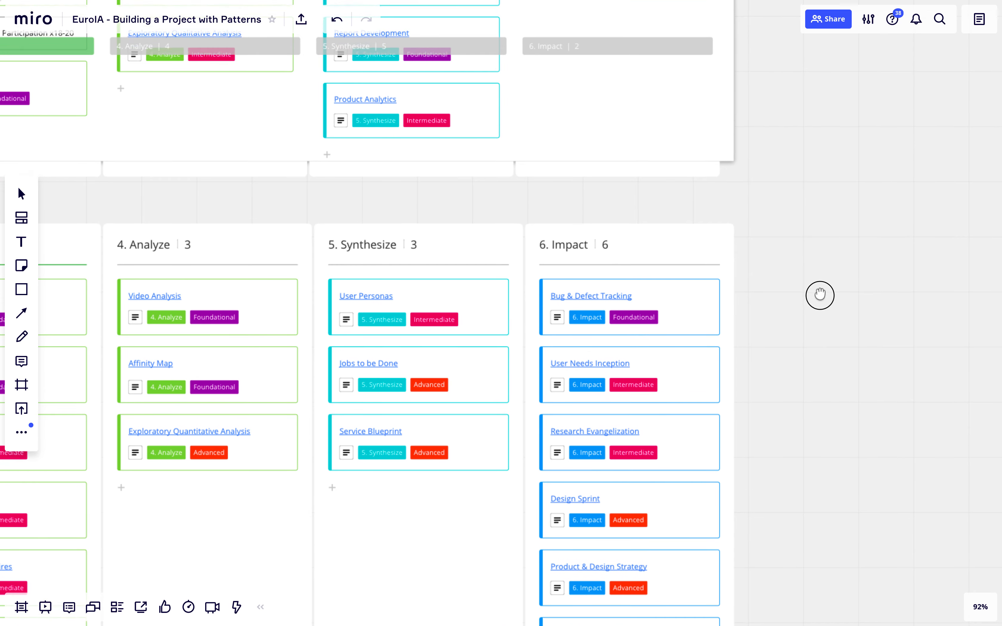
{"action": "scroll", "coordinate": [820, 350], "scroll_direction": "down", "scroll_amount": 4}
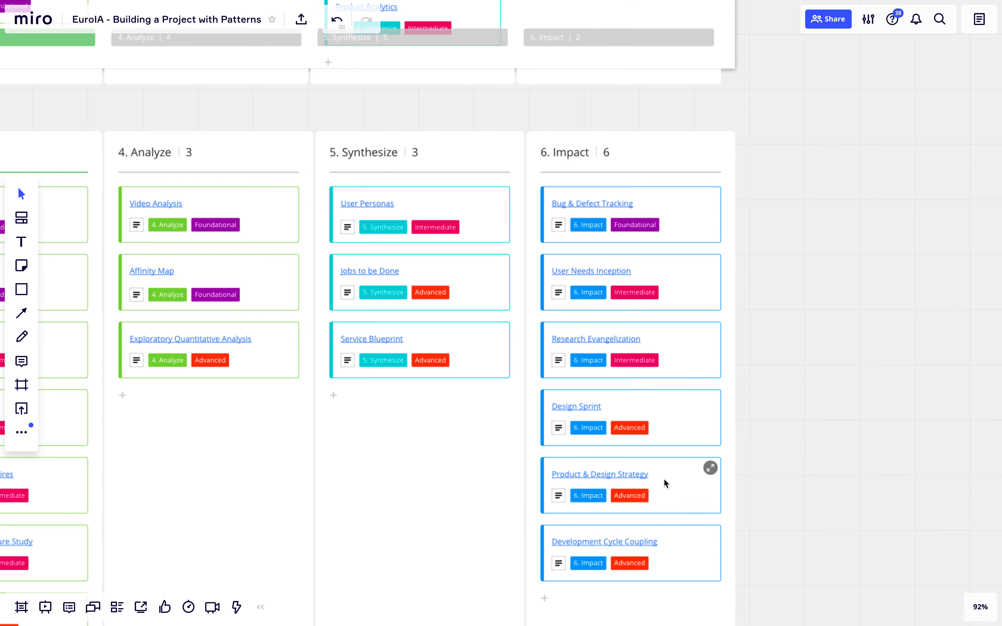
{"action": "left_click_drag", "start_coordinate": [791, 369], "coordinate": [792, 411]}
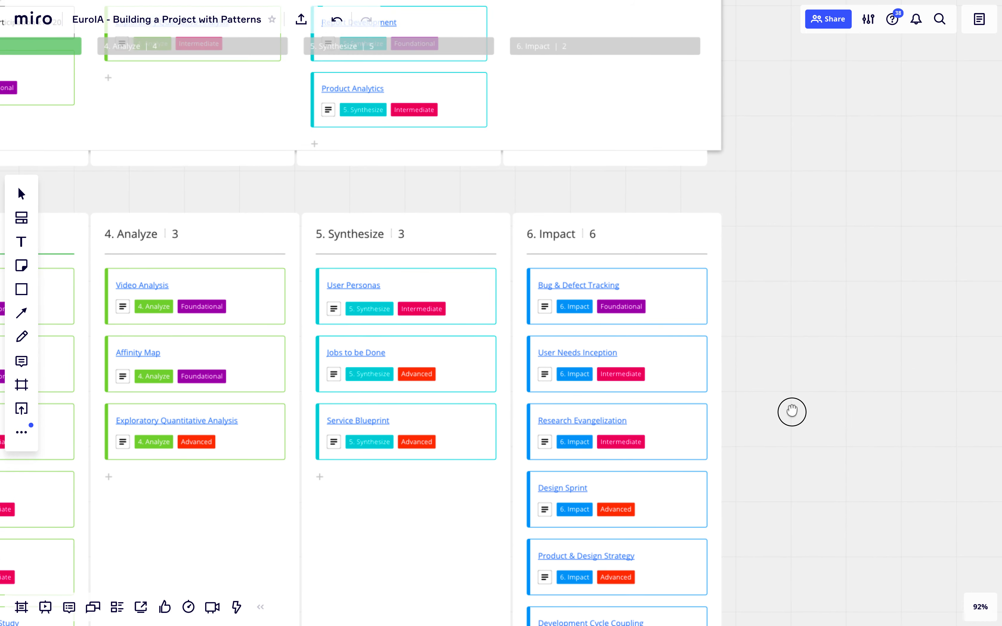
{"action": "left_click_drag", "start_coordinate": [642, 546], "coordinate": [635, 112]}
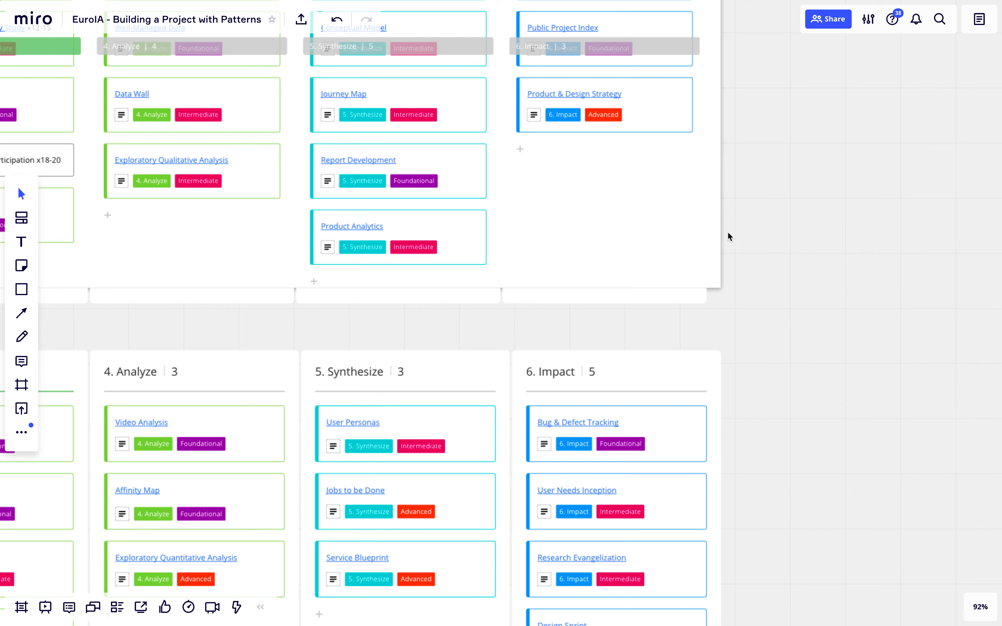
{"action": "mouse_move", "coordinate": [685, 489]}
{"action": "left_click_drag", "start_coordinate": [645, 499], "coordinate": [638, 186]}
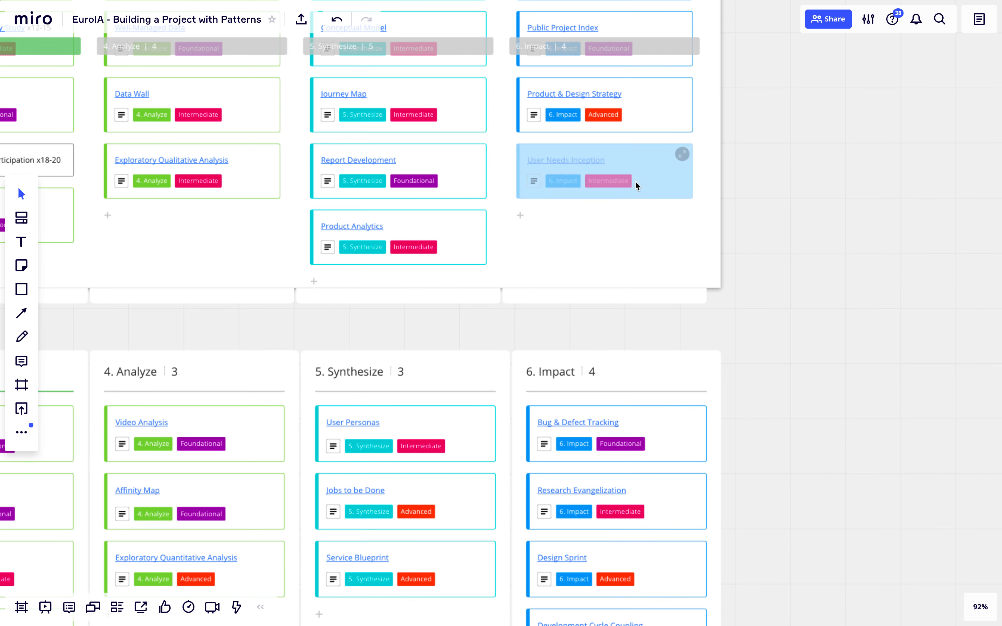
Step: Review the selected cards in all six Project Pattern Selection columns together with the project context above them
{"action": "scroll", "coordinate": [796, 269], "scroll_direction": "up", "scroll_amount": 3}
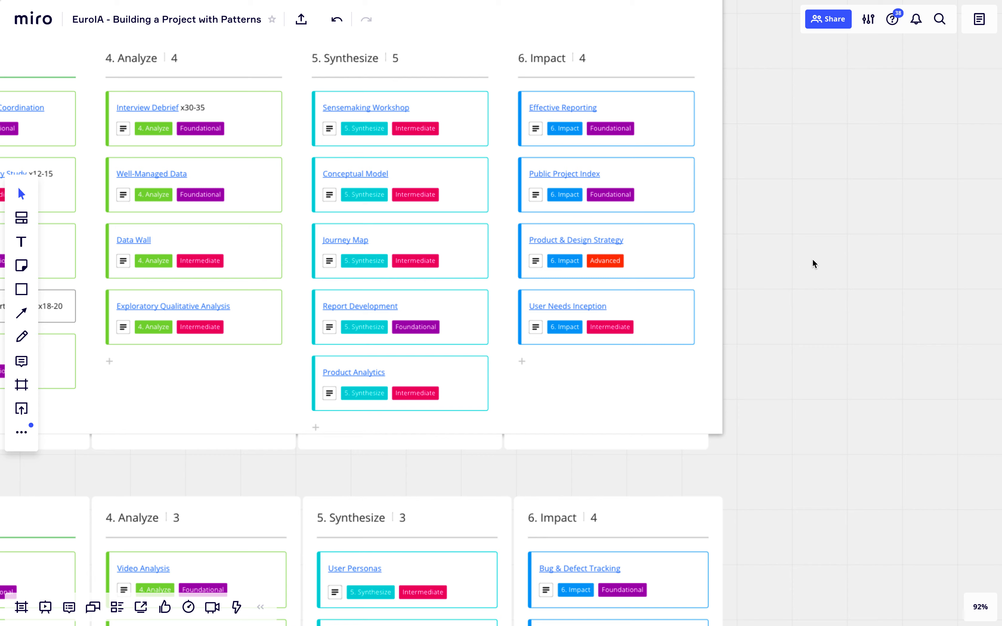
{"action": "mouse_move", "coordinate": [624, 317]}
{"action": "scroll", "coordinate": [782, 459], "scroll_direction": "down", "scroll_amount": 3}
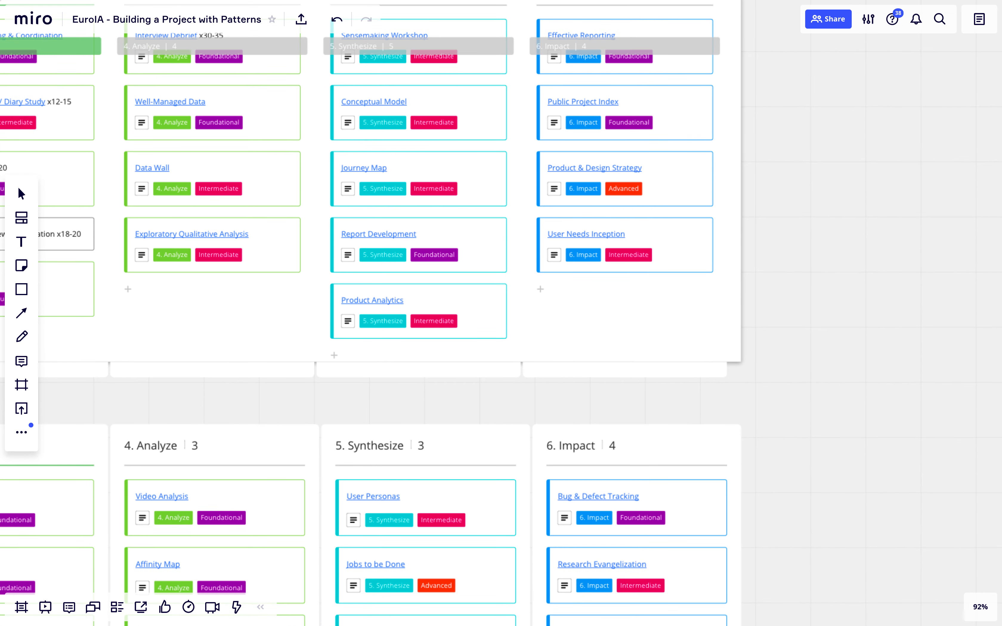
{"action": "scroll", "coordinate": [782, 459], "scroll_direction": "down", "scroll_amount": 5}
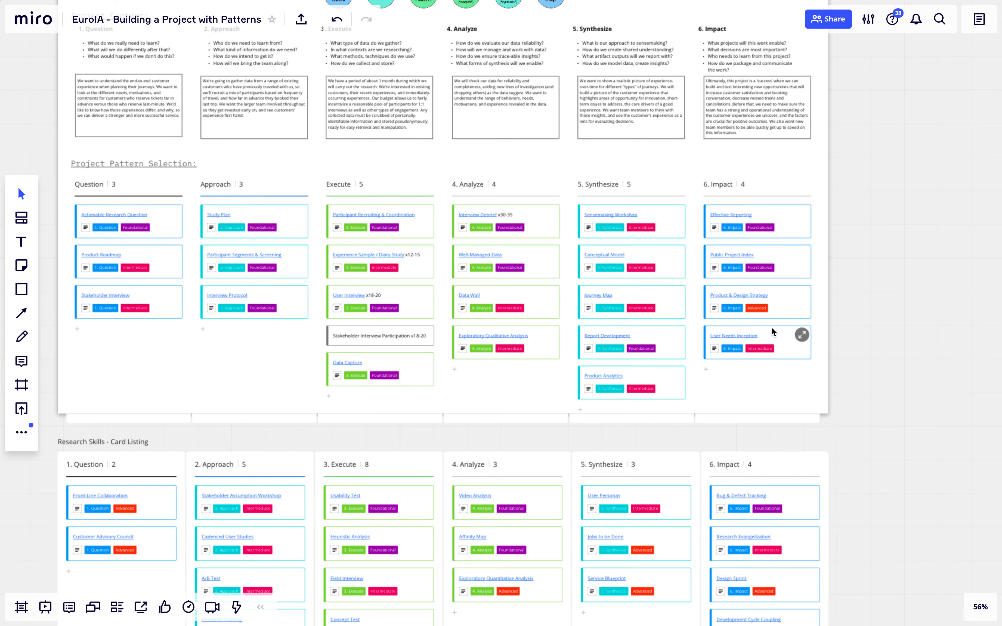
{"action": "scroll", "coordinate": [778, 279], "scroll_direction": "up", "scroll_amount": 4}
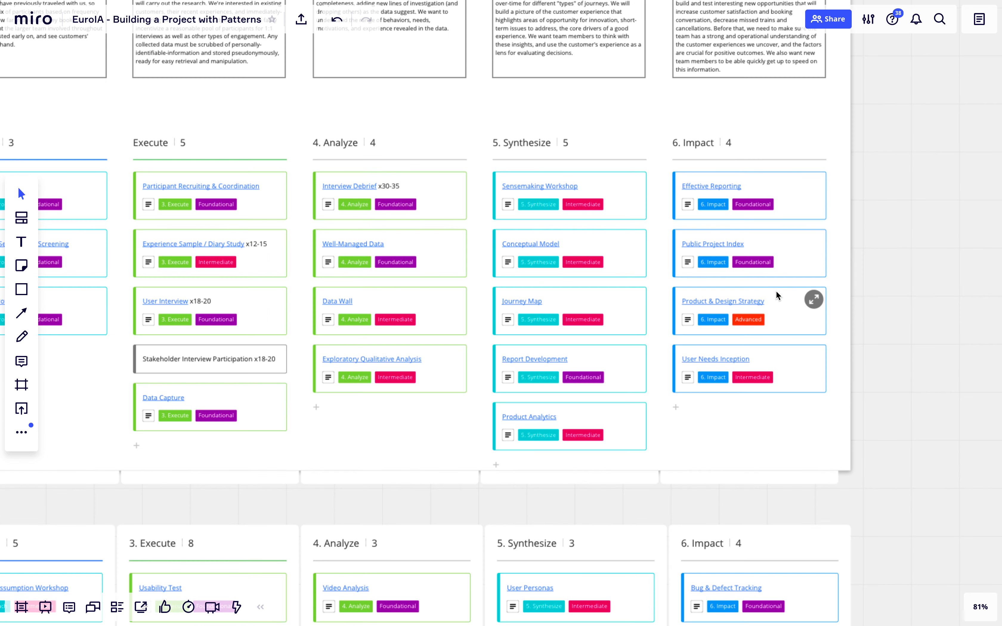
{"action": "left_click", "coordinate": [791, 316]}
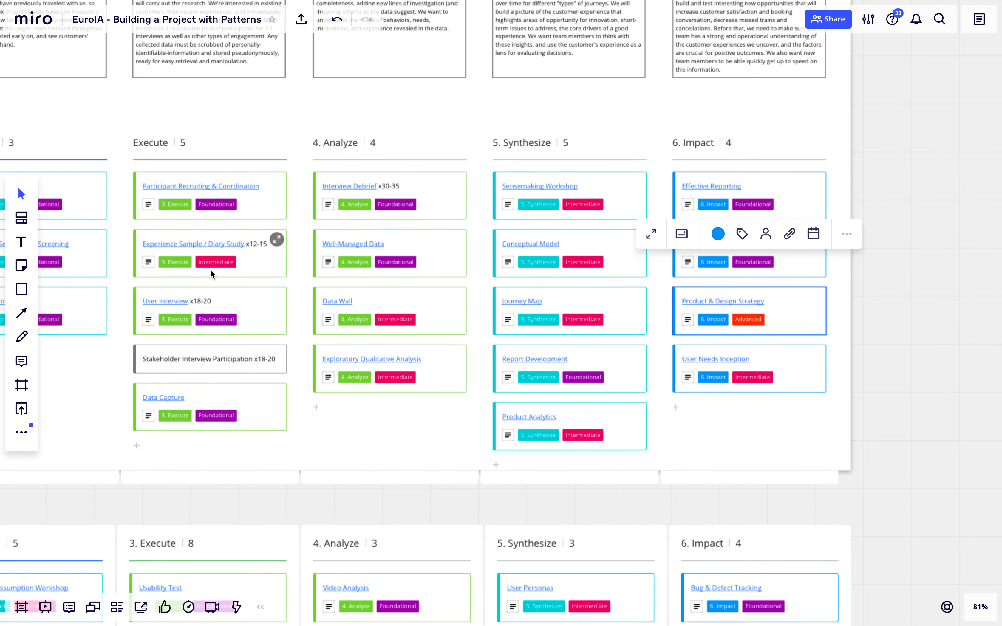
{"action": "left_click", "coordinate": [855, 335]}
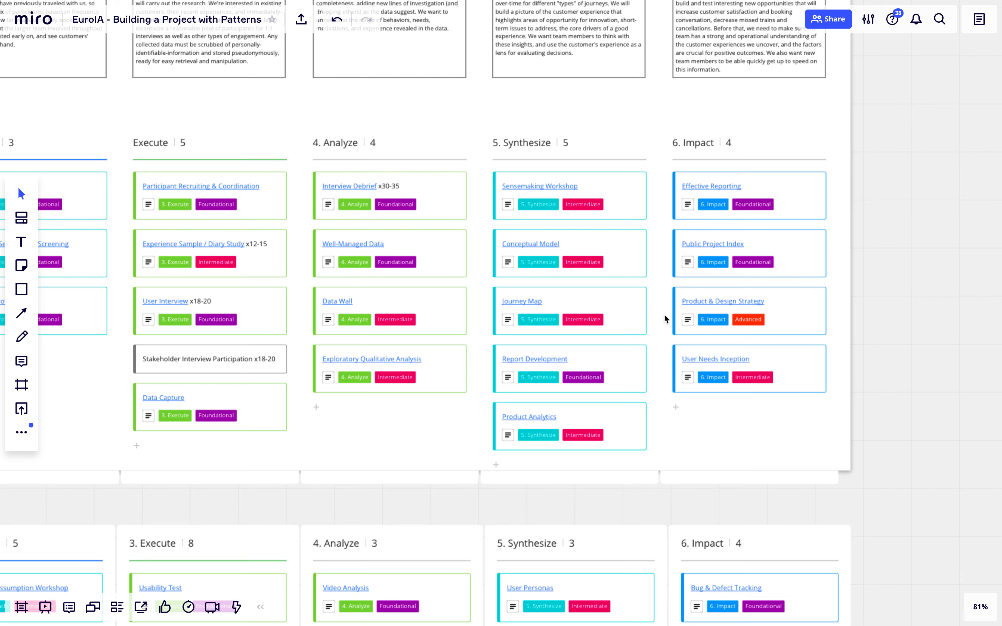
{"action": "scroll", "coordinate": [668, 309], "scroll_direction": "down", "scroll_amount": 5}
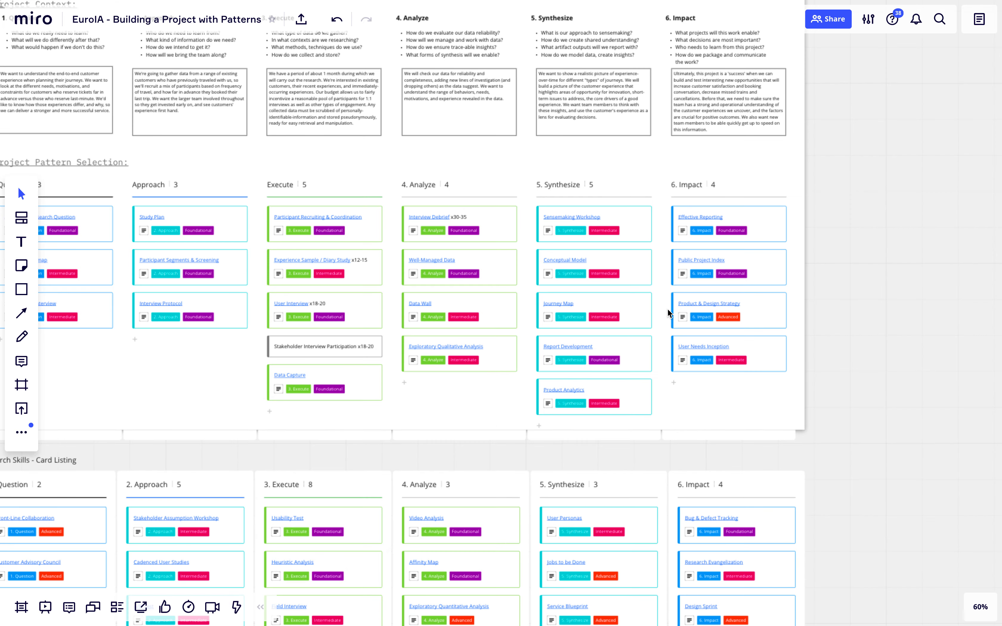
{"action": "left_click_drag", "start_coordinate": [819, 273], "coordinate": [868, 299]}
{"action": "key", "text": "space"}
{"action": "mouse_move", "coordinate": [851, 287]}
{"action": "left_mouse_down"}
{"action": "mouse_move", "coordinate": [873, 306]}
{"action": "mouse_move", "coordinate": [903, 309]}
{"action": "left_mouse_up"}
{"action": "scroll", "coordinate": [670, 291], "scroll_direction": "up", "scroll_amount": 3}
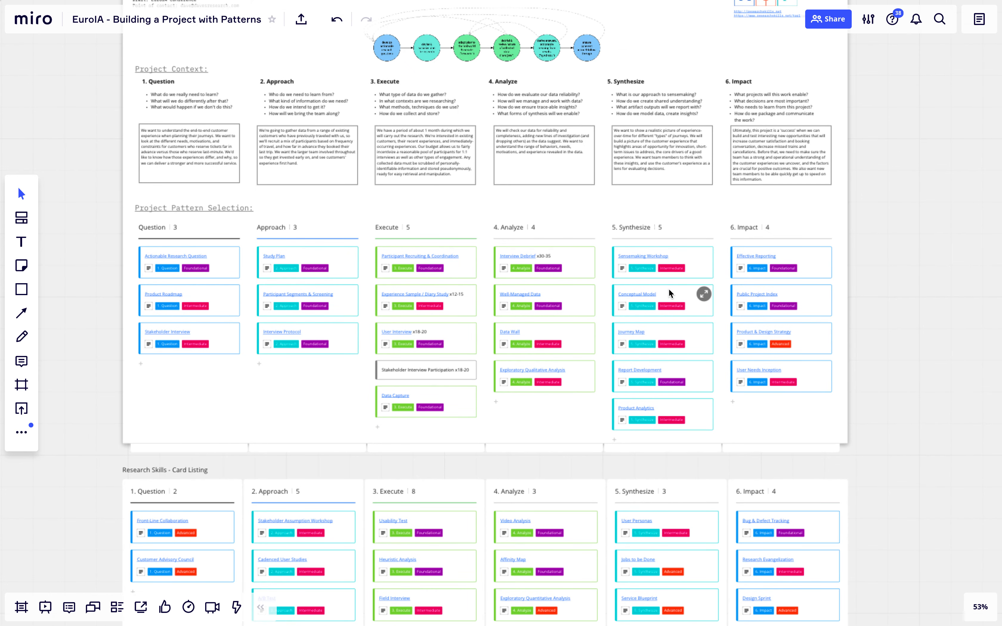
{"action": "key", "text": "space"}
{"action": "left_click_drag", "start_coordinate": [879, 246], "coordinate": [888, 318]}
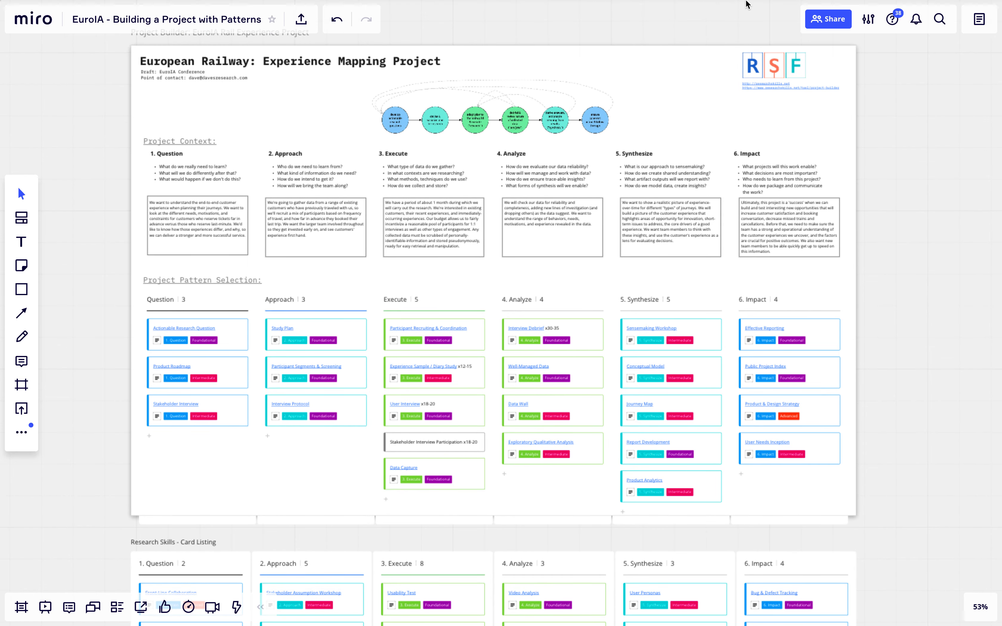